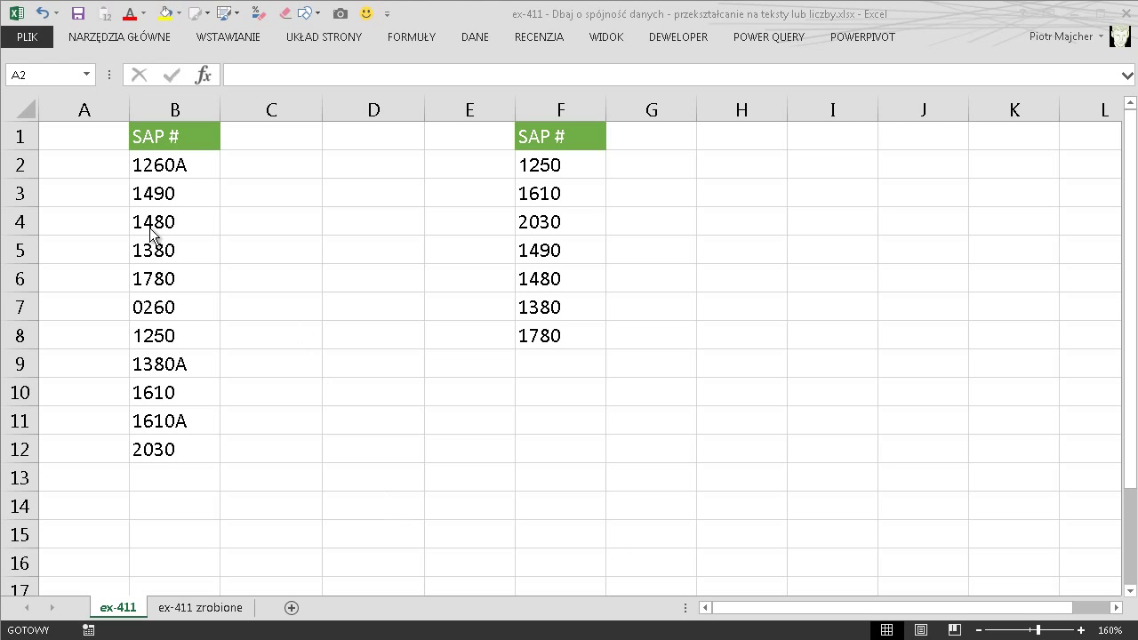
# Select the SAP numbers in column B and mark them up on screen
pyautogui.moveTo(182, 165); pyautogui.dragTo(158, 436)
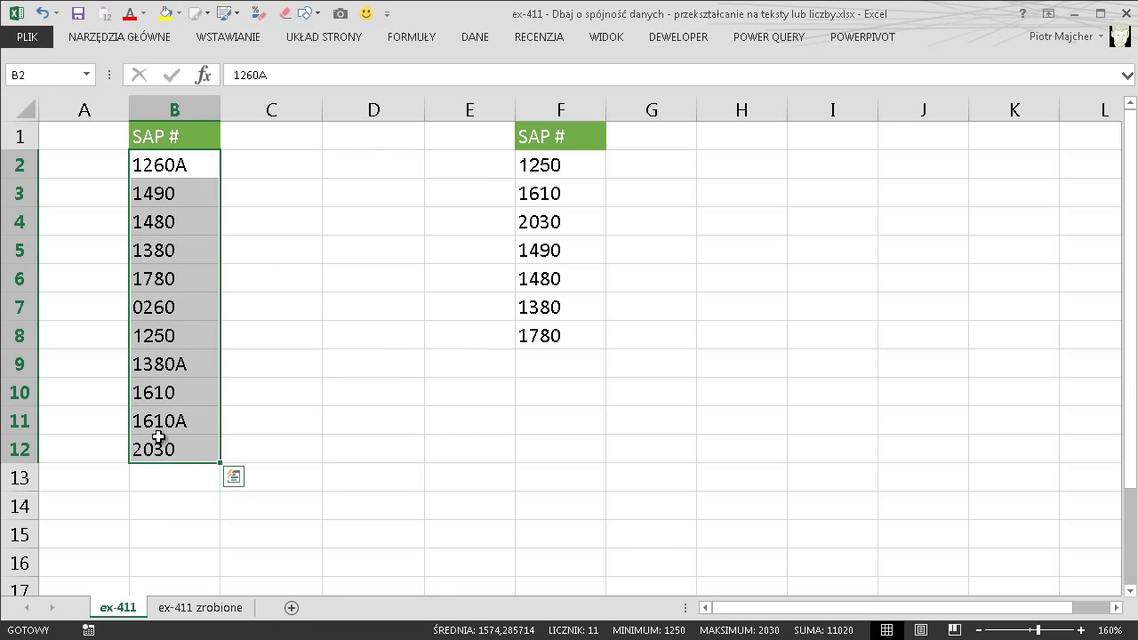
pyautogui.hotkey('ctrl', '2')
pyautogui.moveTo(183, 481); pyautogui.dragTo(209, 559)
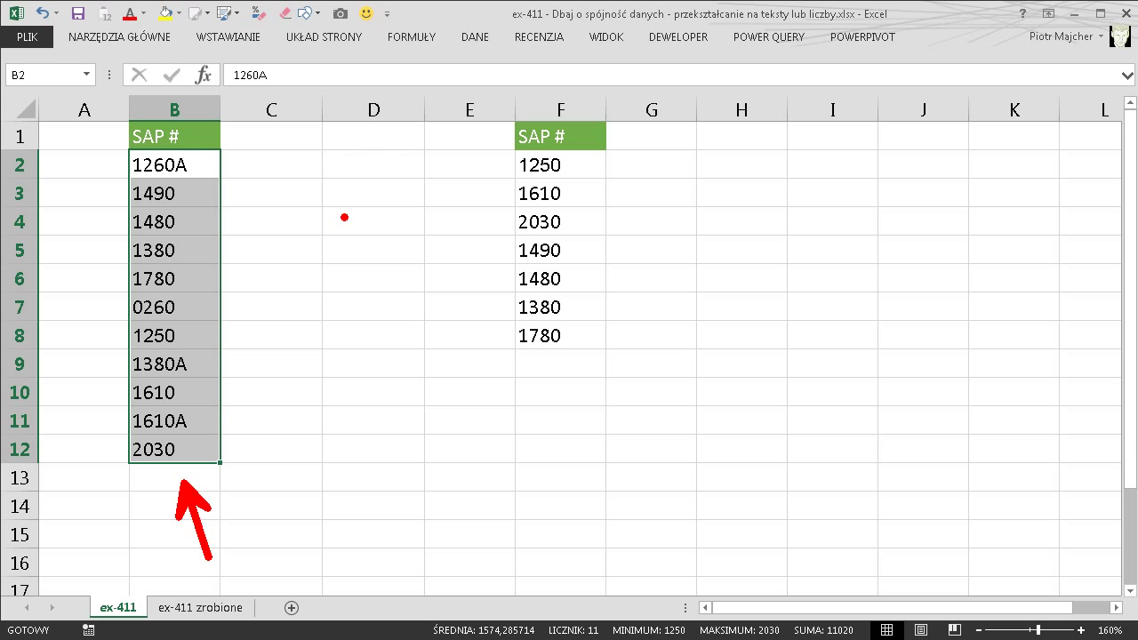
pyautogui.press('Escape')
# Enter =CZY.LICZBA(B2) in C2, fill it down to C12, and inspect 1260A in B2
pyautogui.click(270, 166)
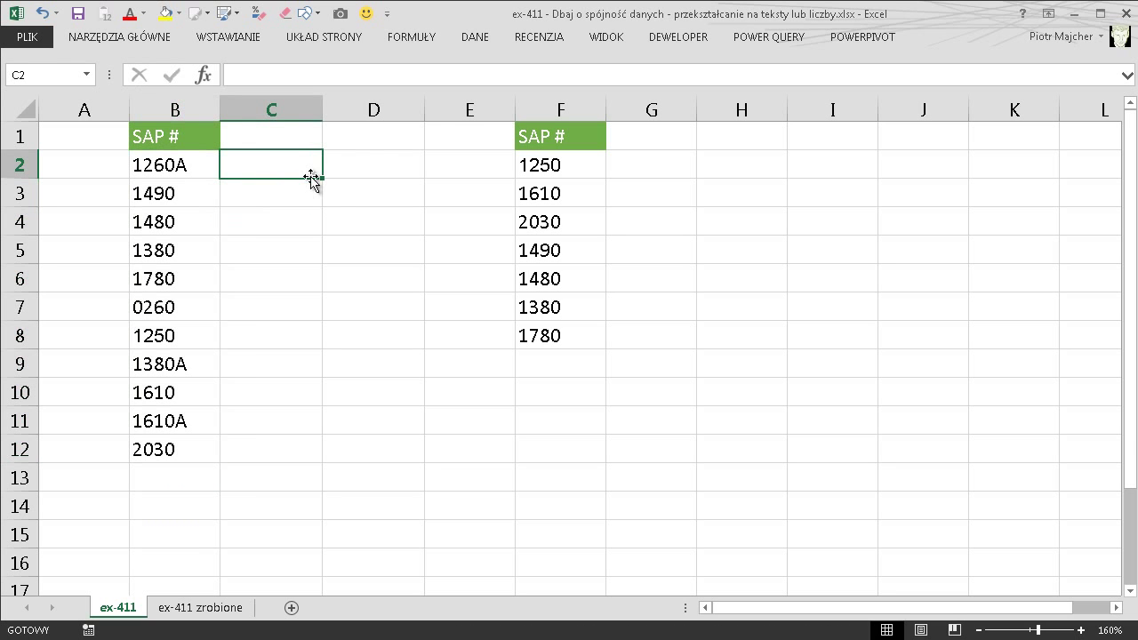
pyautogui.write('=')
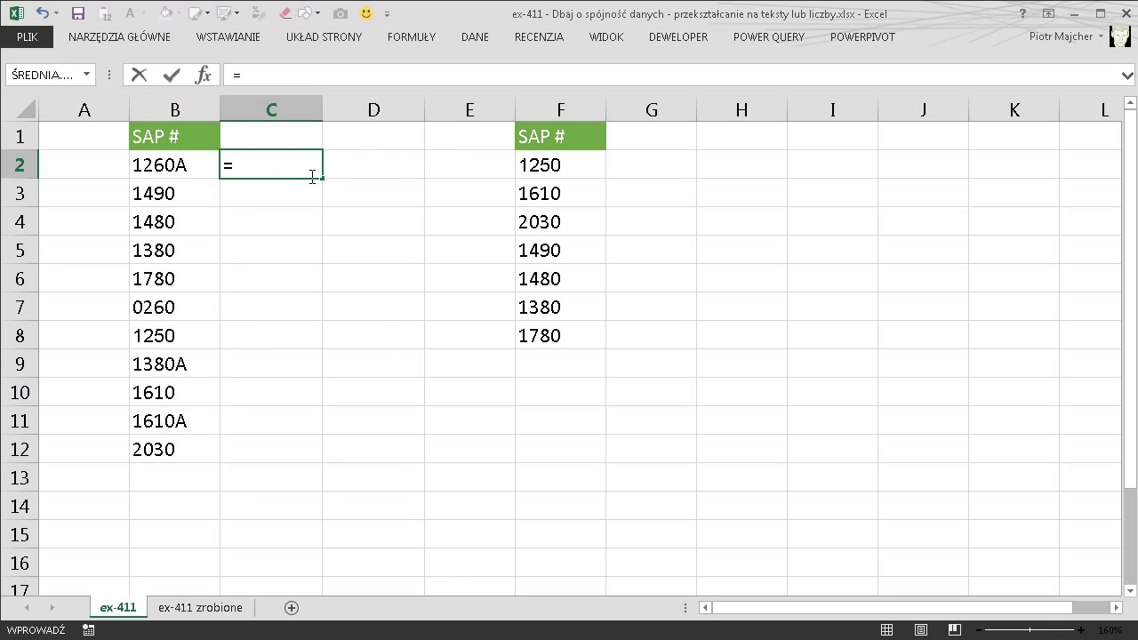
pyautogui.write('czy')
pyautogui.press('Down')
pyautogui.press('Down')
pyautogui.press('Down')
pyautogui.press('Down')
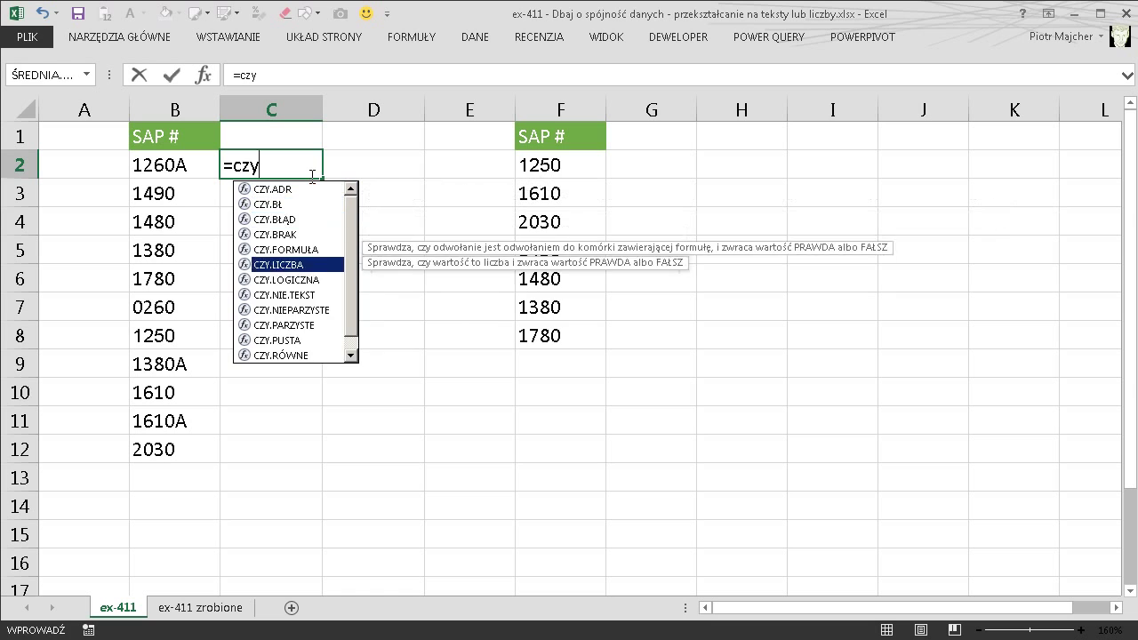
pyautogui.press('Tab')
pyautogui.press('Left')
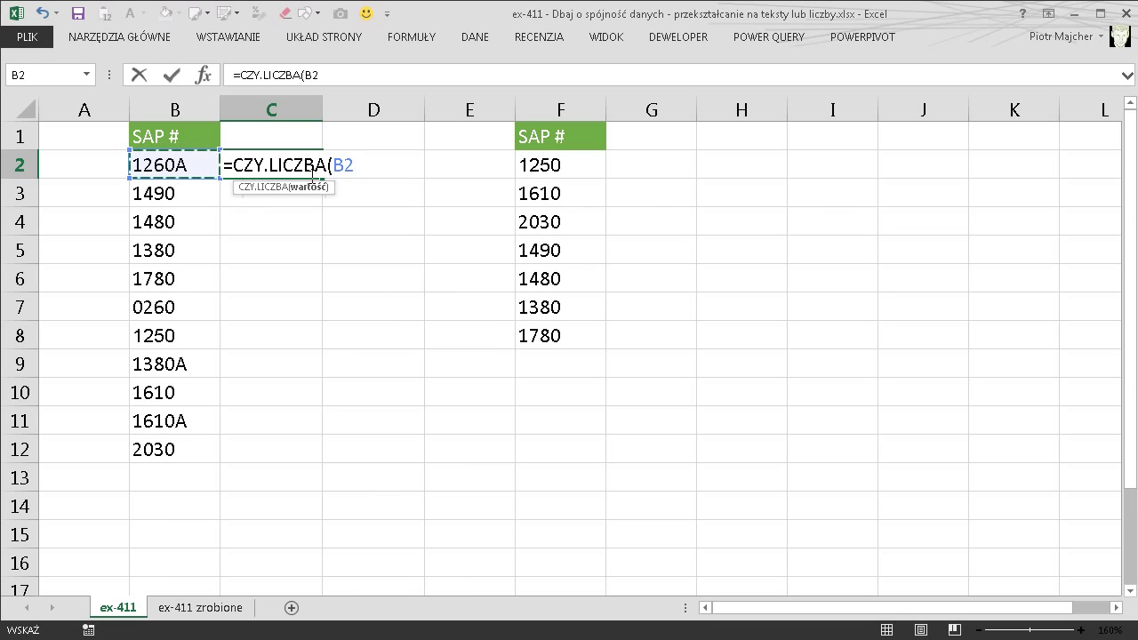
pyautogui.write(')')
pyautogui.press('Return')
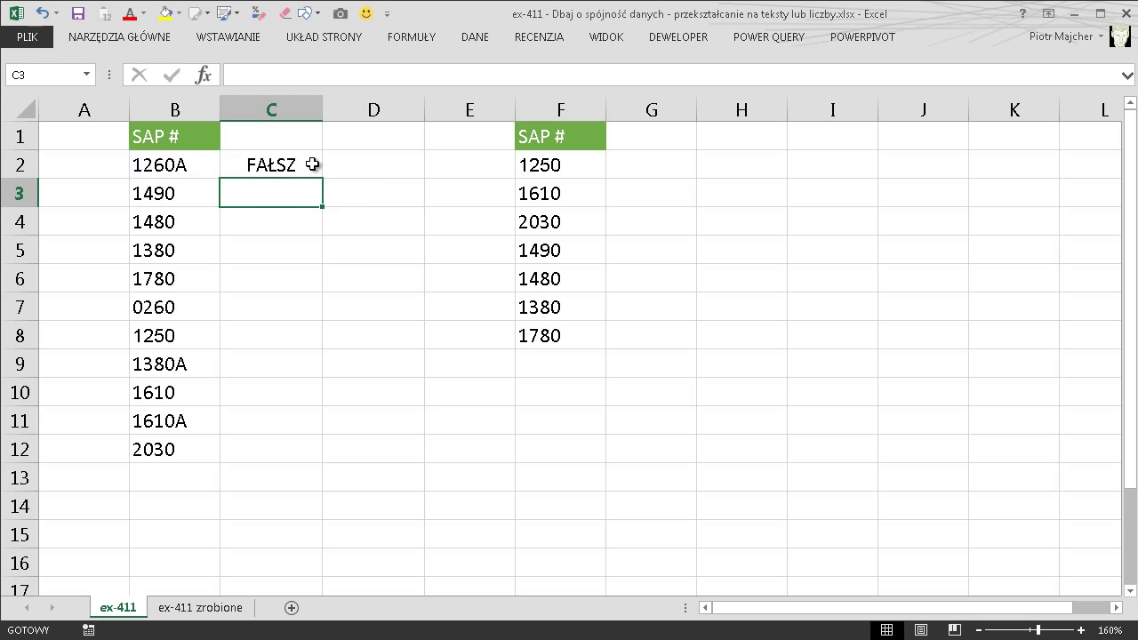
pyautogui.click(312, 165)
pyautogui.doubleClick(323, 178)
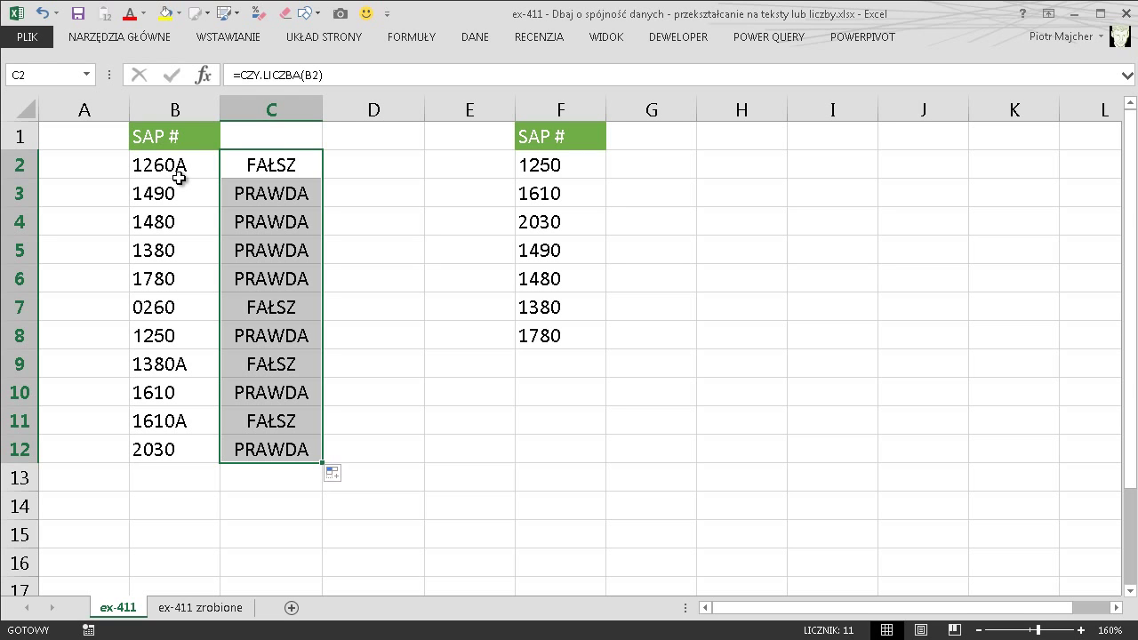
pyautogui.click(179, 178)
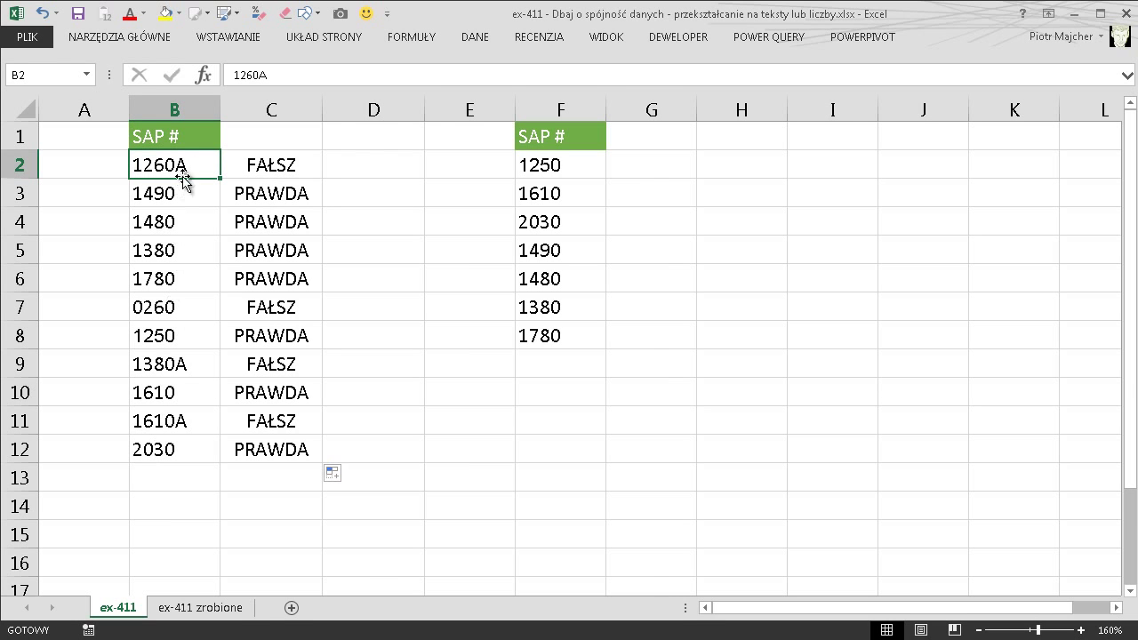
# Clear C2:C12, then enter =B2&"" in C2 and fill it down to C12
pyautogui.moveTo(271, 165); pyautogui.dragTo(286, 440)
pyautogui.press('Delete')
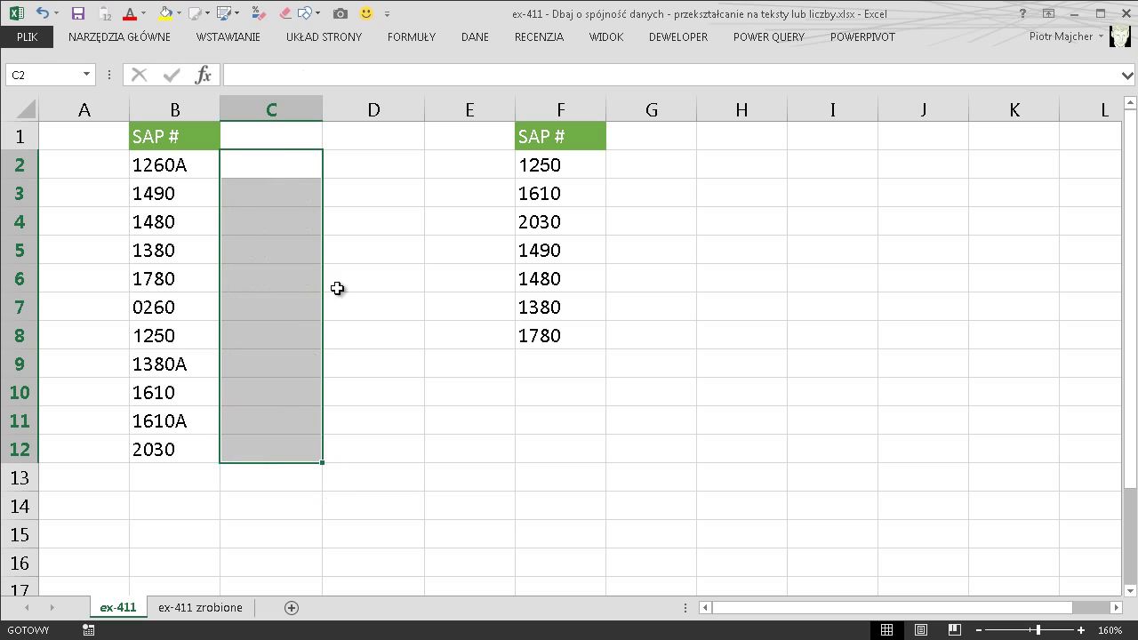
pyautogui.click(280, 153)
pyautogui.write('=')
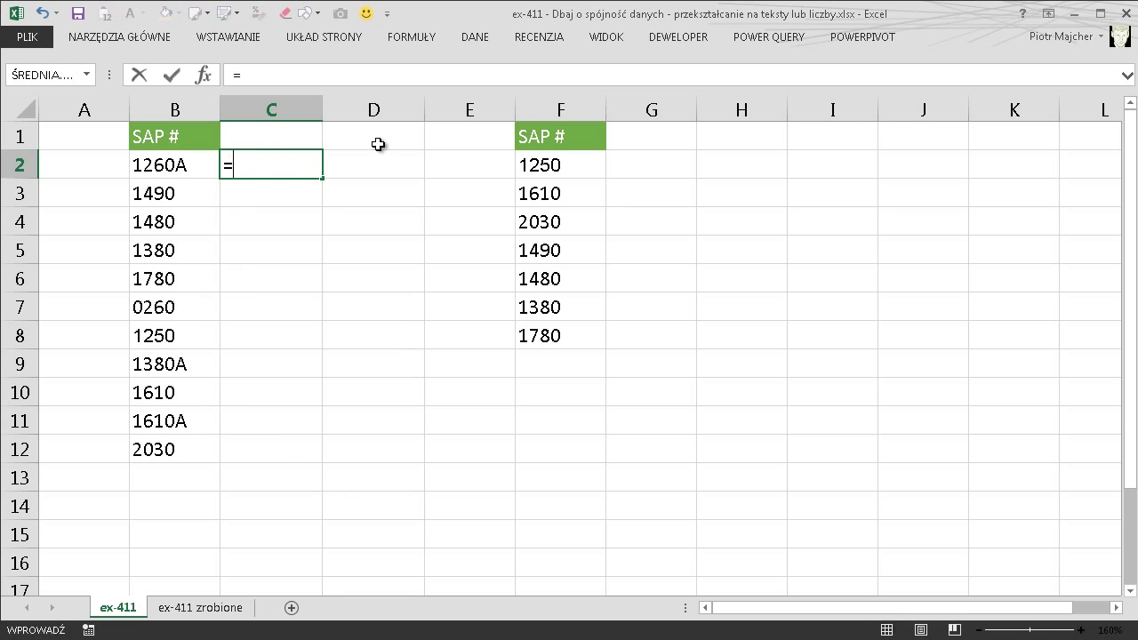
pyautogui.press('Left')
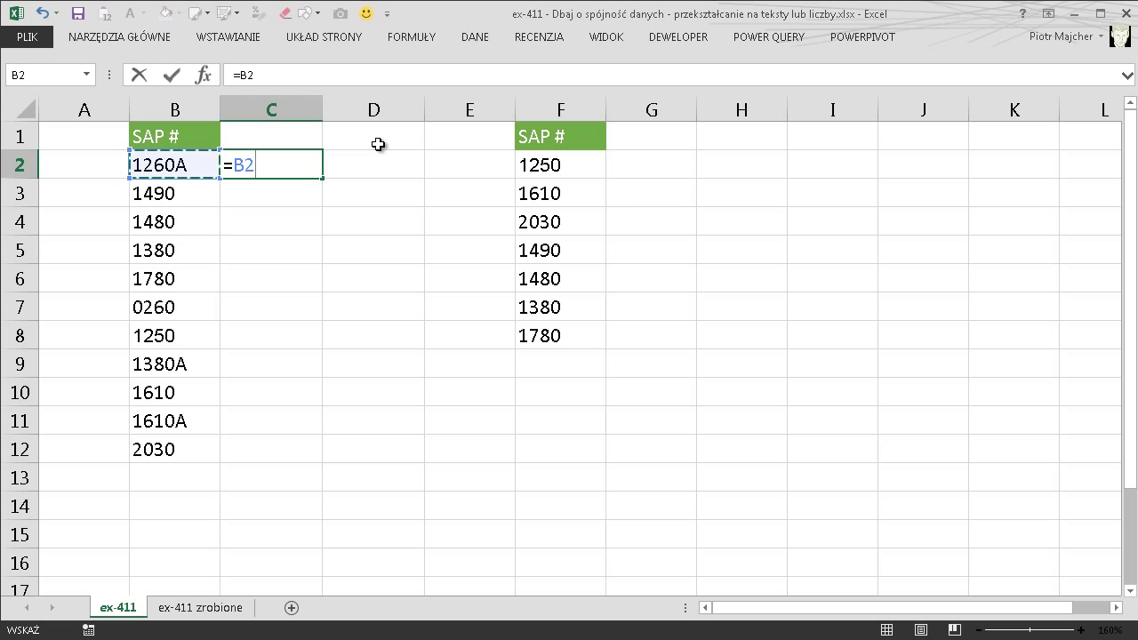
pyautogui.write('&')
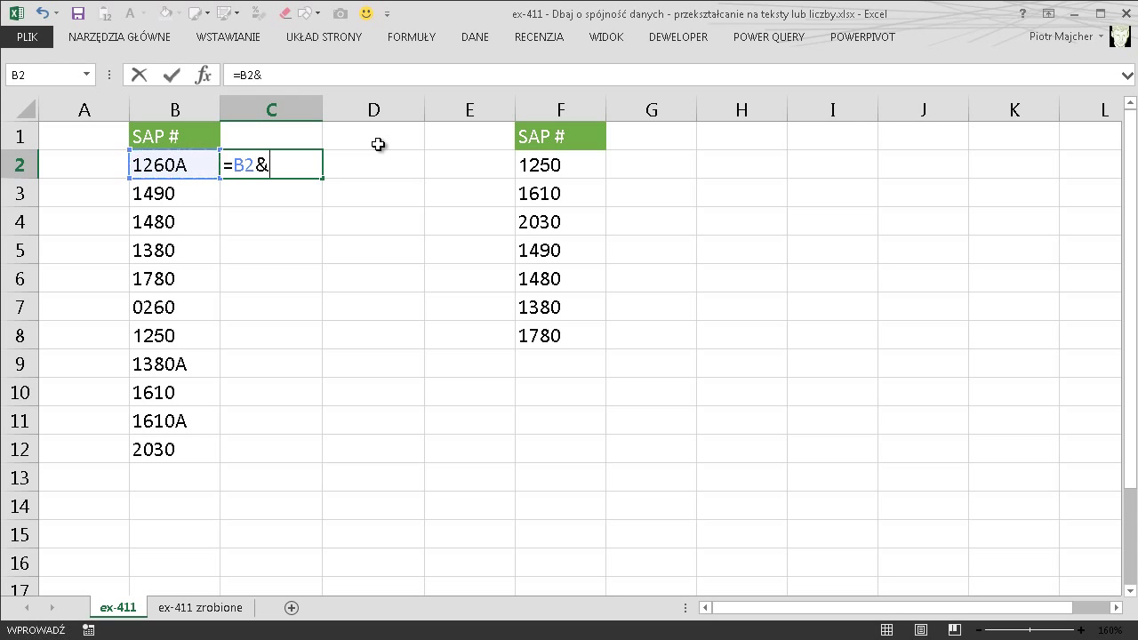
pyautogui.write('""')
pyautogui.press('Return')
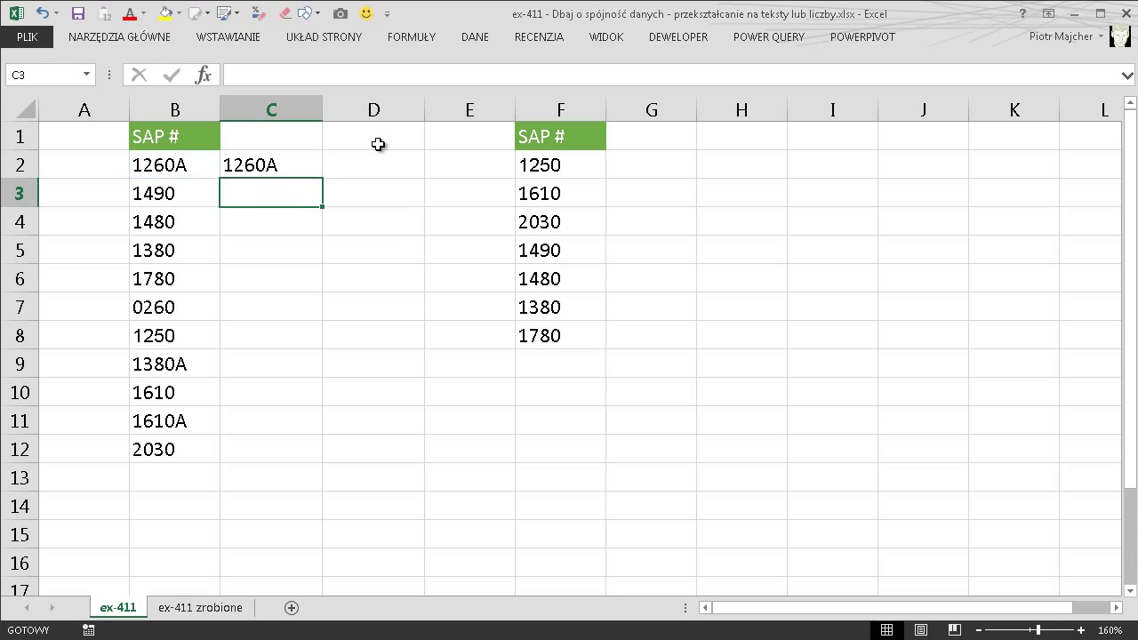
pyautogui.click(297, 164)
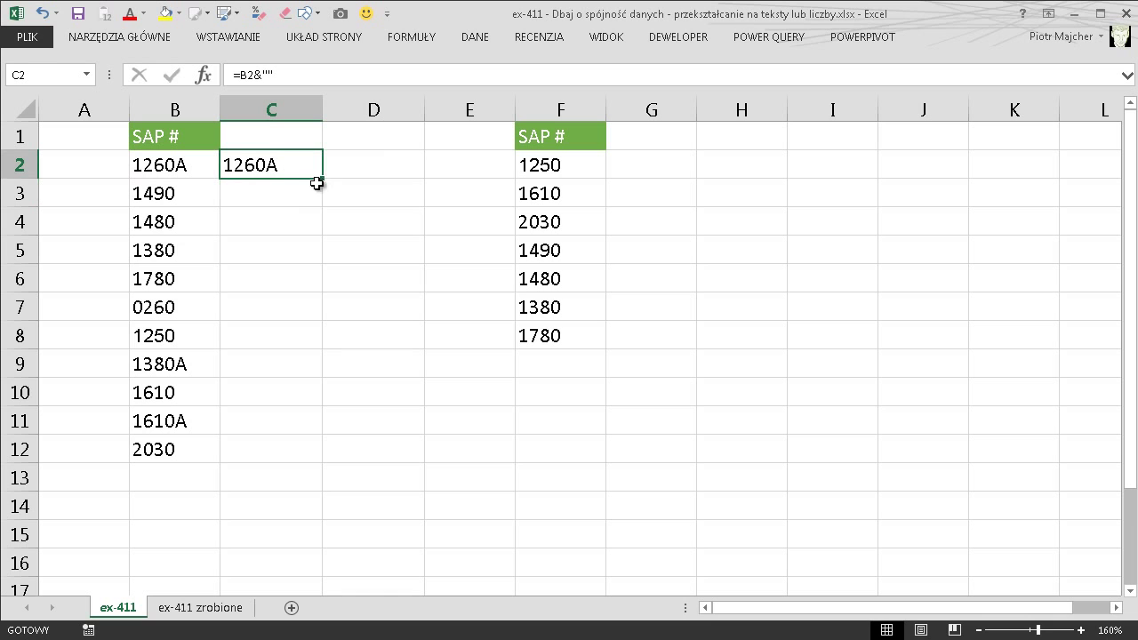
pyautogui.doubleClick(324, 181)
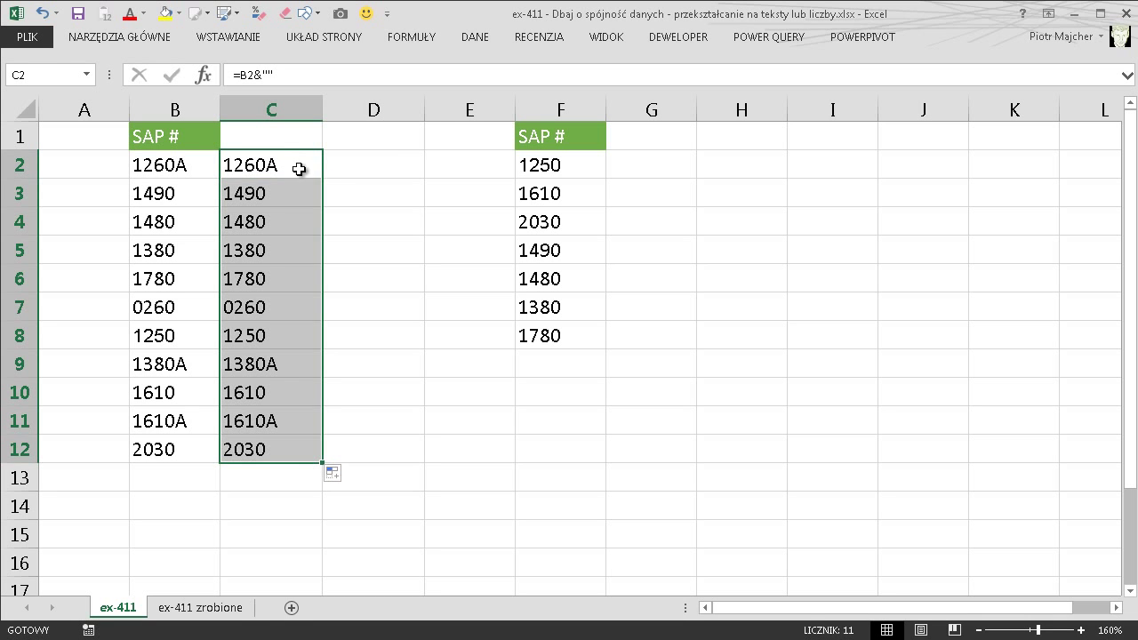
pyautogui.moveTo(285, 156); pyautogui.dragTo(279, 442)
# Annotate the sheet on screen, then start a WYSZUKAJ.PIONOWO lookup formula in G2
pyautogui.click(650, 157)
pyautogui.hotkey('ctrl', '2')
pyautogui.moveTo(531, 145)
pyautogui.mouseDown()
pyautogui.moveTo(486, 300)
pyautogui.moveTo(507, 142)
pyautogui.moveTo(293, 178)
pyautogui.moveTo(369, 191)
pyautogui.mouseUp()
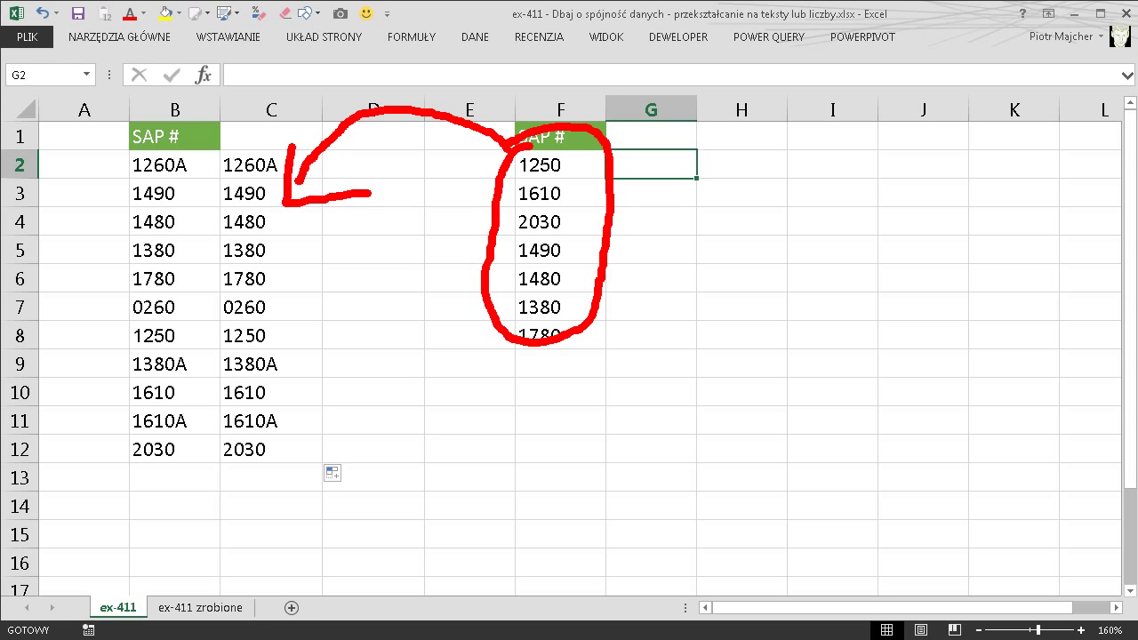
pyautogui.moveTo(160, 227); pyautogui.dragTo(168, 261)
pyautogui.moveTo(265, 226); pyautogui.dragTo(270, 258)
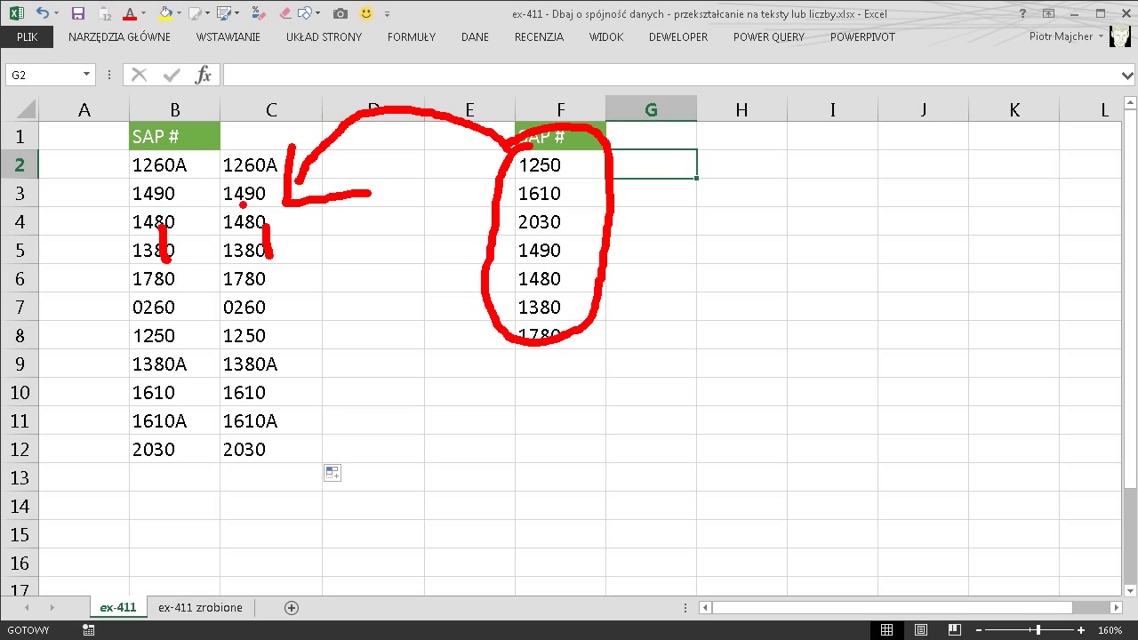
pyautogui.moveTo(242, 139); pyautogui.dragTo(307, 147)
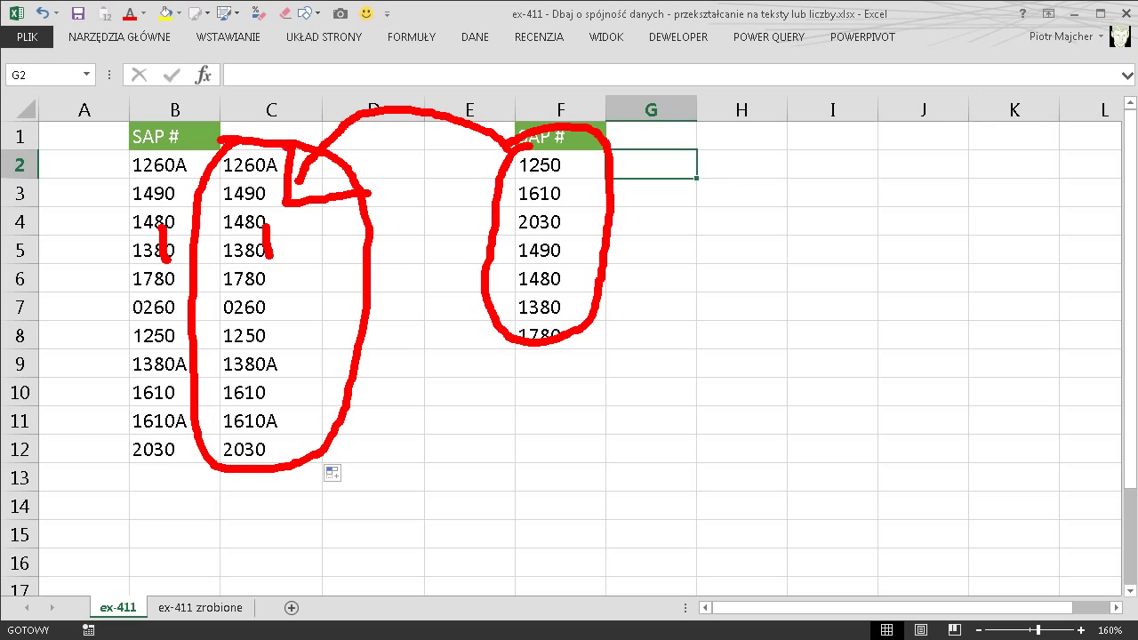
pyautogui.press('Escape')
pyautogui.write('=wysz')
pyautogui.press('Down')
# Complete =WYSZUKAJ.PIONOWO(F2;$C$2:$C$12;1;0) in G2 and copy it down to G8
pyautogui.press('Tab')
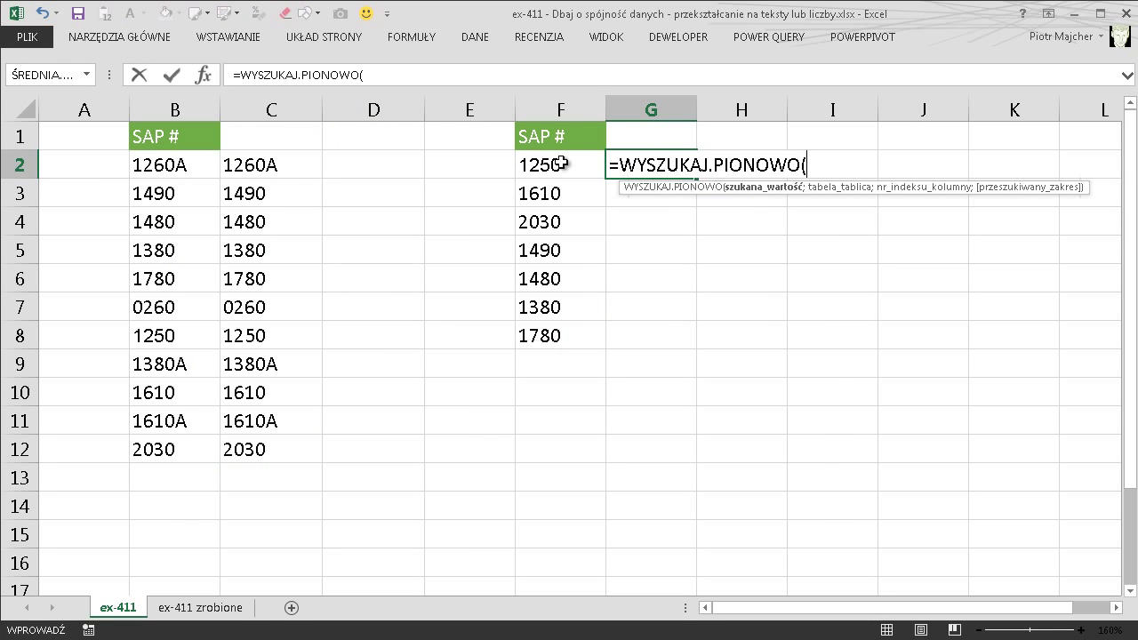
pyautogui.click(563, 164)
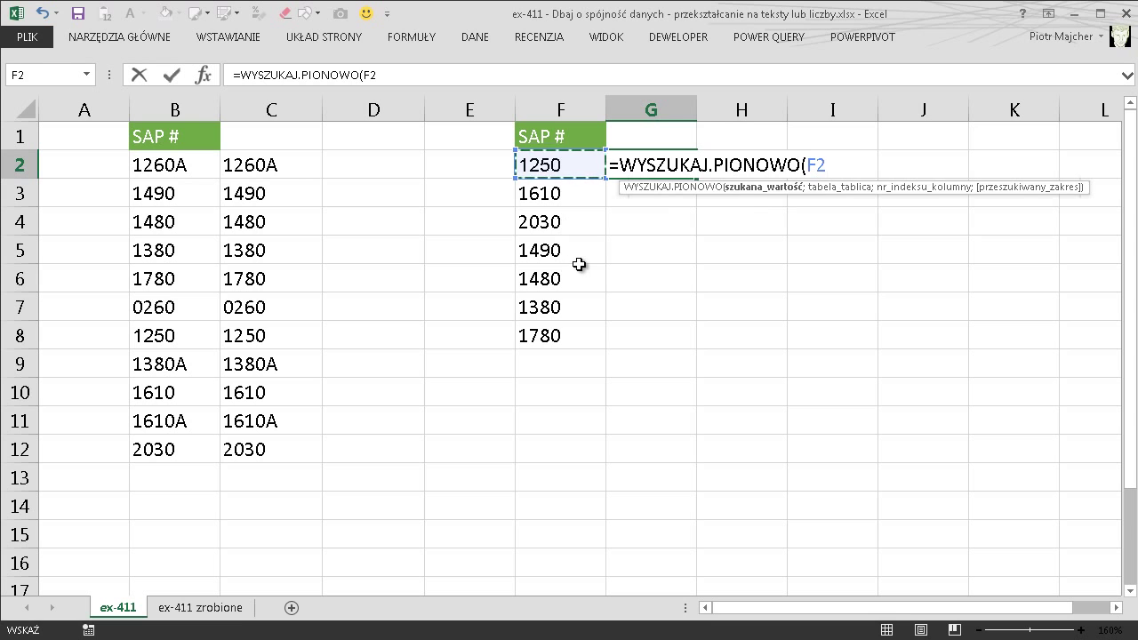
pyautogui.write(';')
pyautogui.moveTo(292, 166); pyautogui.dragTo(247, 444)
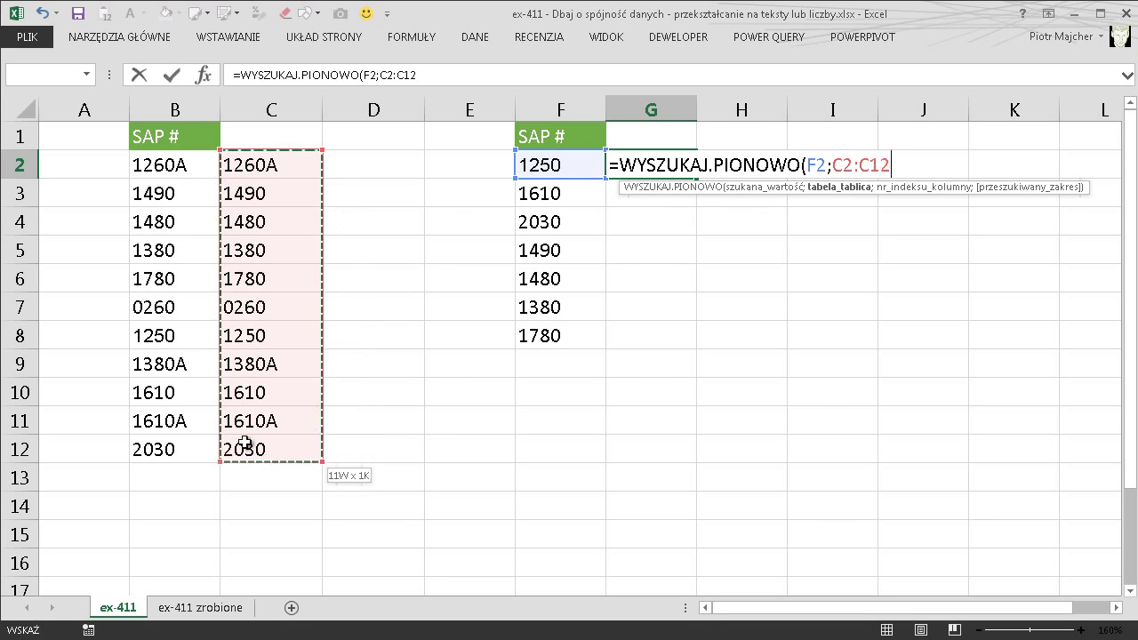
pyautogui.press('F4')
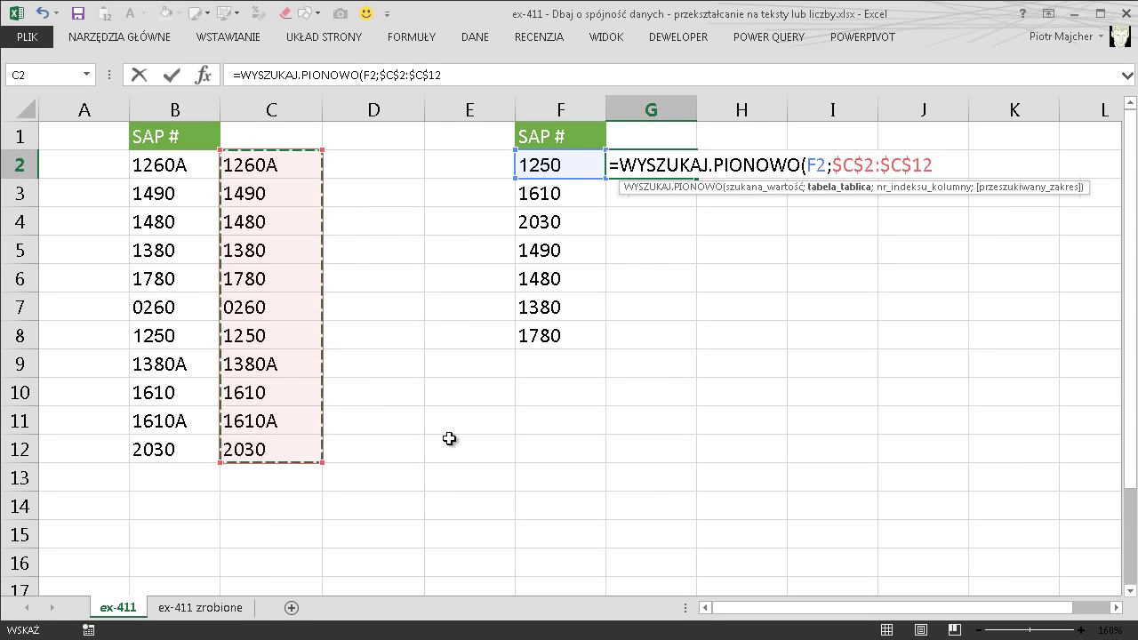
pyautogui.write(';1')
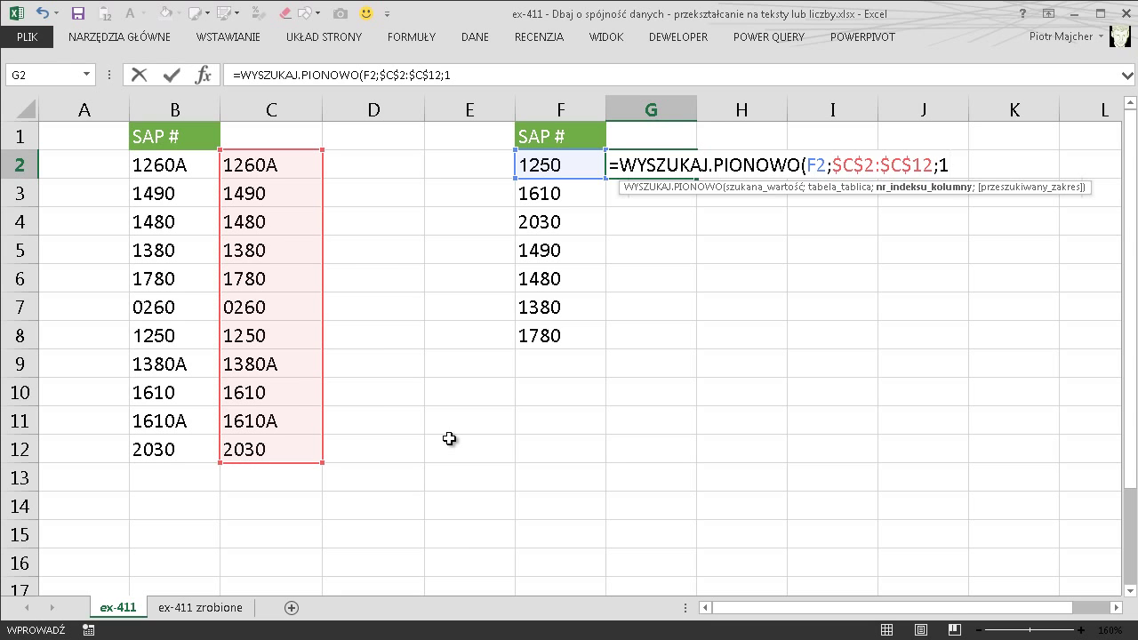
pyautogui.write(';0')
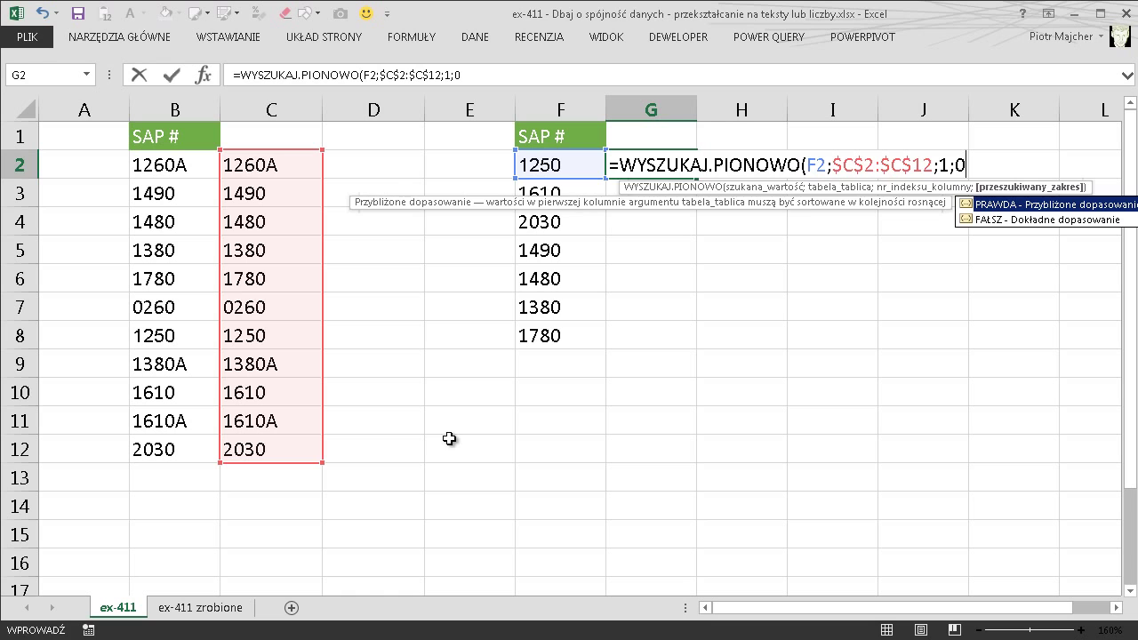
pyautogui.write(')')
pyautogui.press('Return')
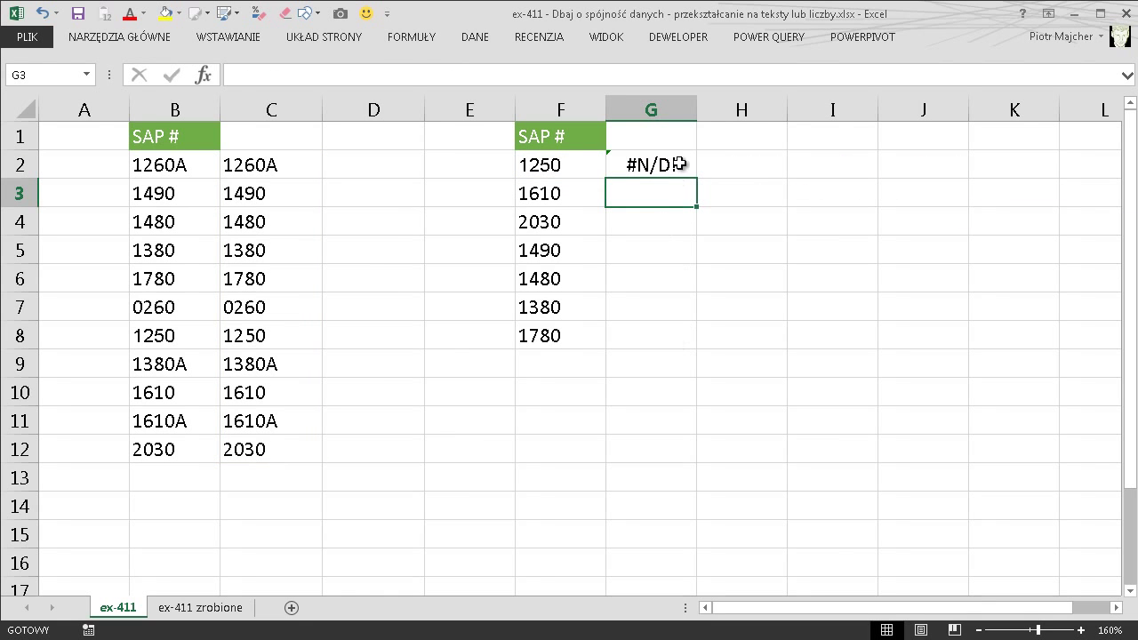
pyautogui.click(679, 164)
pyautogui.doubleClick(697, 178)
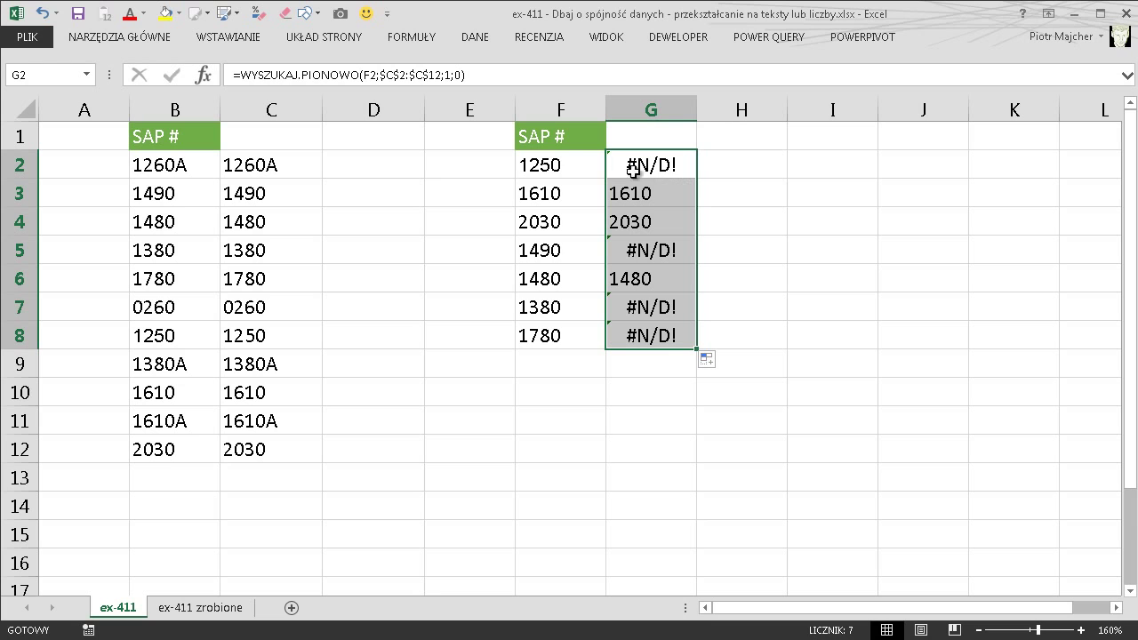
# Circle 1250 in F2 and C8 and connect them with a line
pyautogui.moveTo(530, 144)
pyautogui.mouseDown()
pyautogui.moveTo(544, 183)
pyautogui.moveTo(494, 172)
pyautogui.mouseUp()
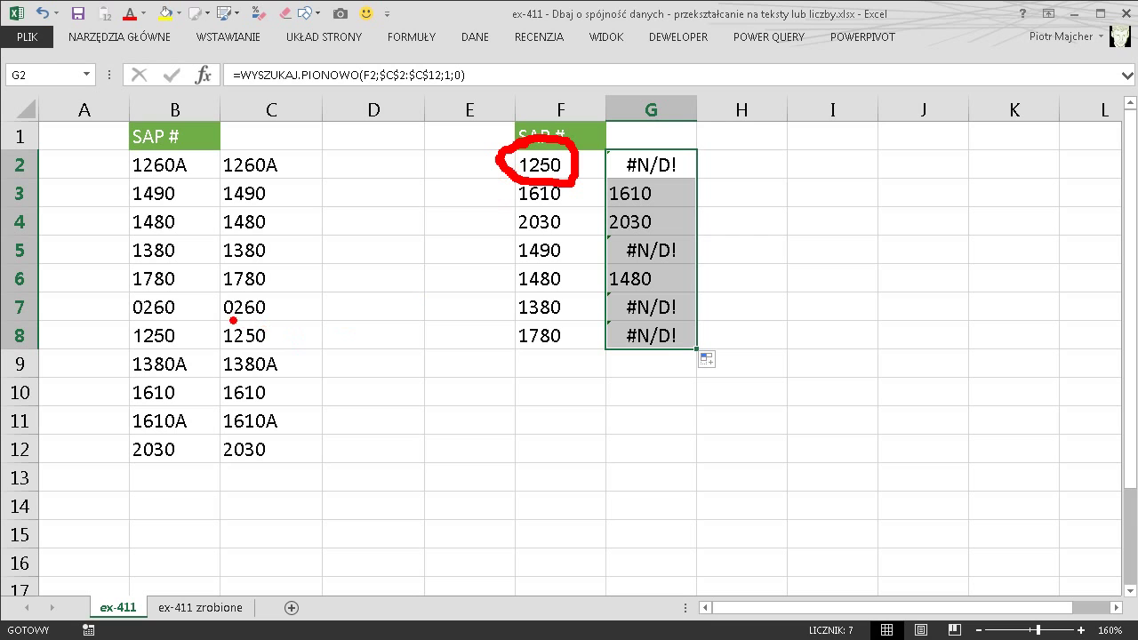
pyautogui.moveTo(236, 316); pyautogui.dragTo(254, 307)
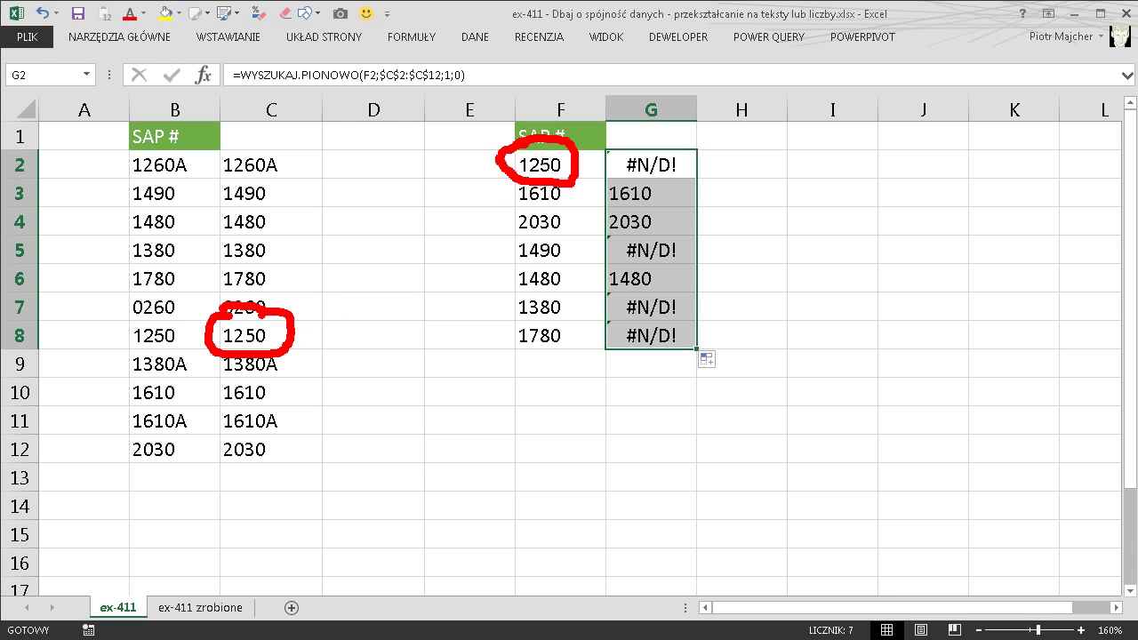
pyautogui.moveTo(254, 307); pyautogui.dragTo(496, 170)
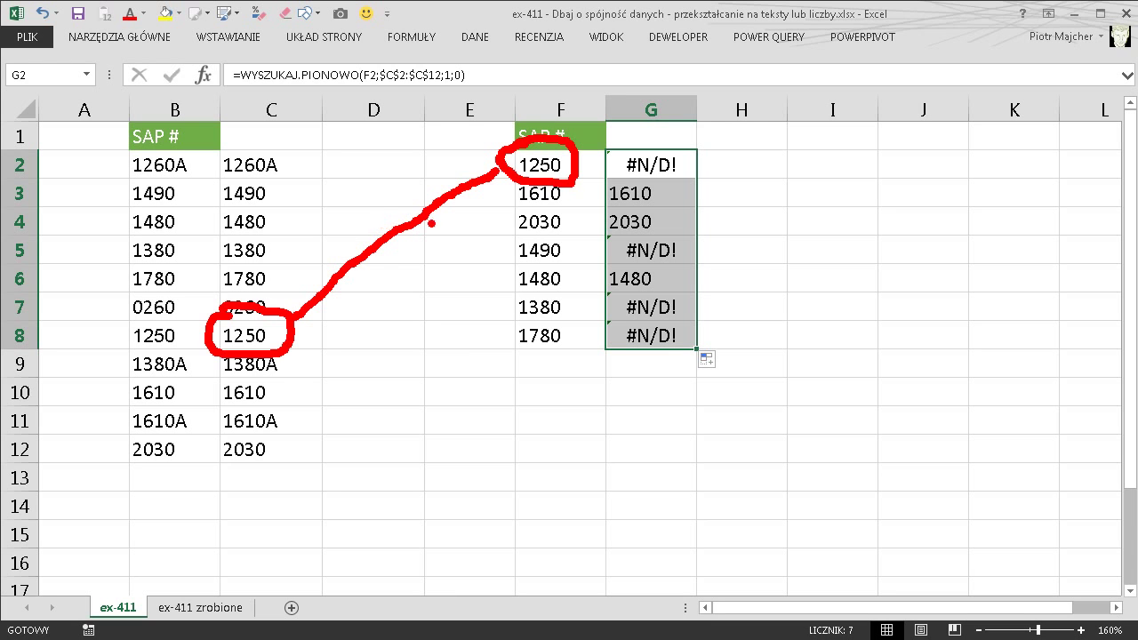
# Clear the annotations, enter =CZY.LICZBA(F2) in H2, and fill it down to H8
pyautogui.press('Escape')
pyautogui.moveTo(559, 166); pyautogui.dragTo(562, 327)
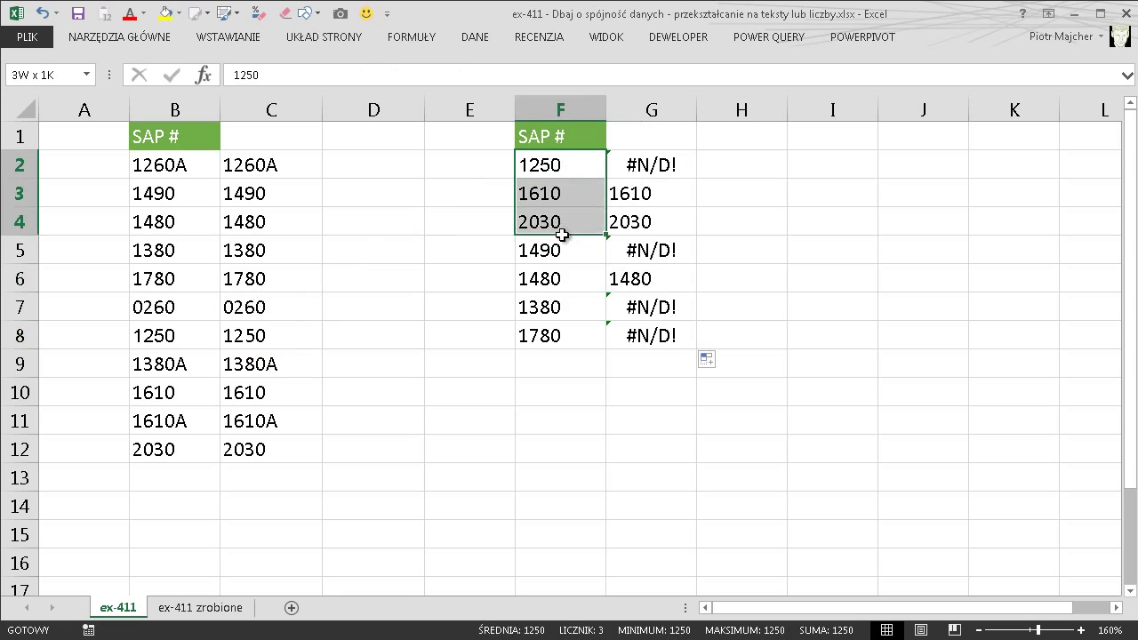
pyautogui.click(749, 167)
pyautogui.write('=czy')
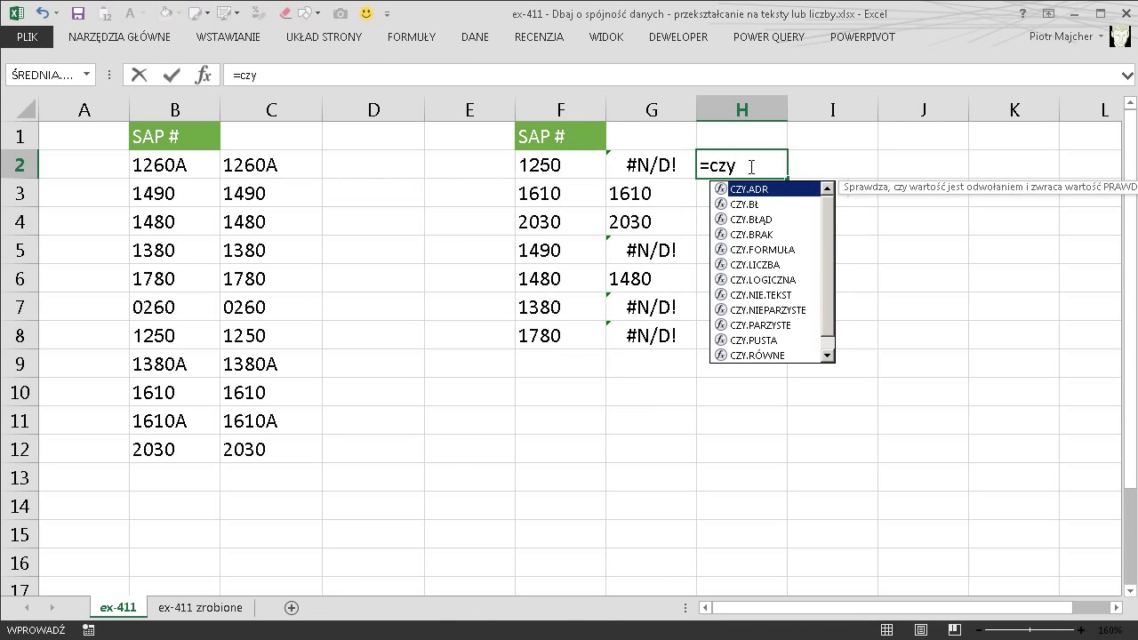
pyautogui.press('Down')
pyautogui.press('Down')
pyautogui.press('Down')
pyautogui.press('Down')
pyautogui.press('Down')
pyautogui.press('Tab')
pyautogui.press('Left')
pyautogui.press('Left')
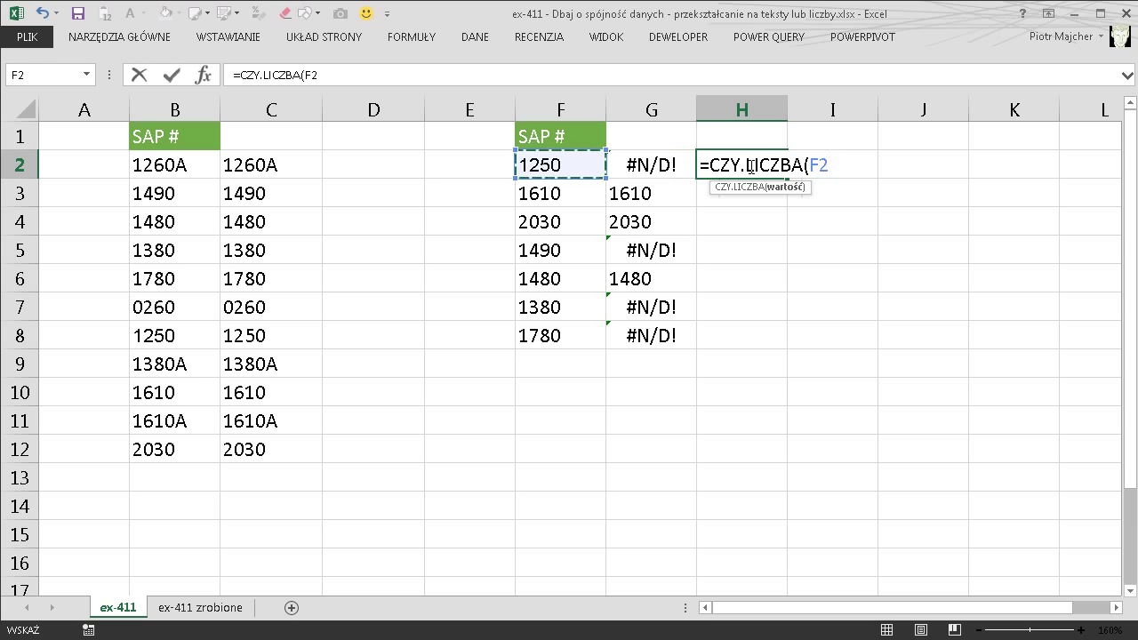
pyautogui.write(')')
pyautogui.press('Return')
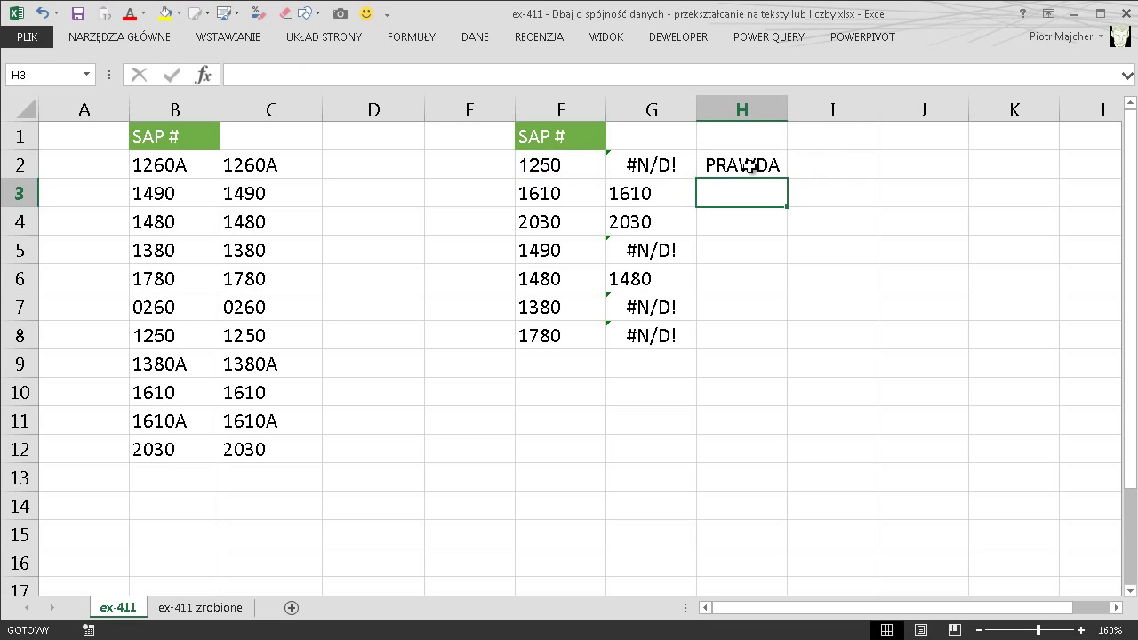
pyautogui.click(750, 165)
pyautogui.doubleClick(787, 178)
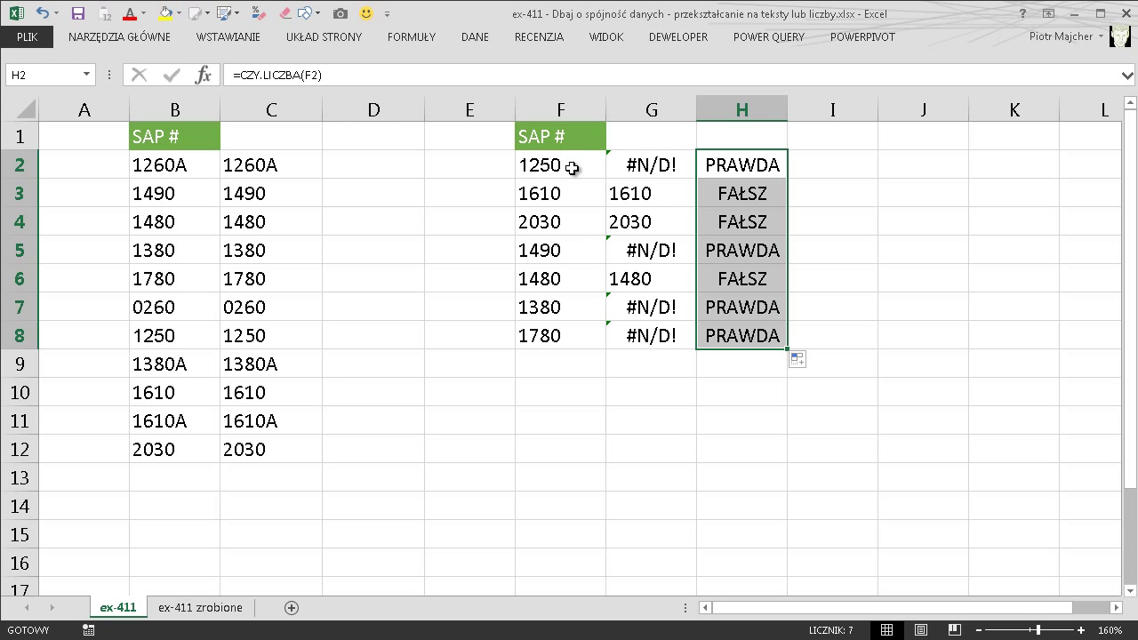
pyautogui.moveTo(533, 140)
pyautogui.mouseDown()
pyautogui.moveTo(558, 135)
pyautogui.moveTo(307, 185)
pyautogui.moveTo(390, 202)
pyautogui.mouseUp()
pyautogui.click(329, 232)
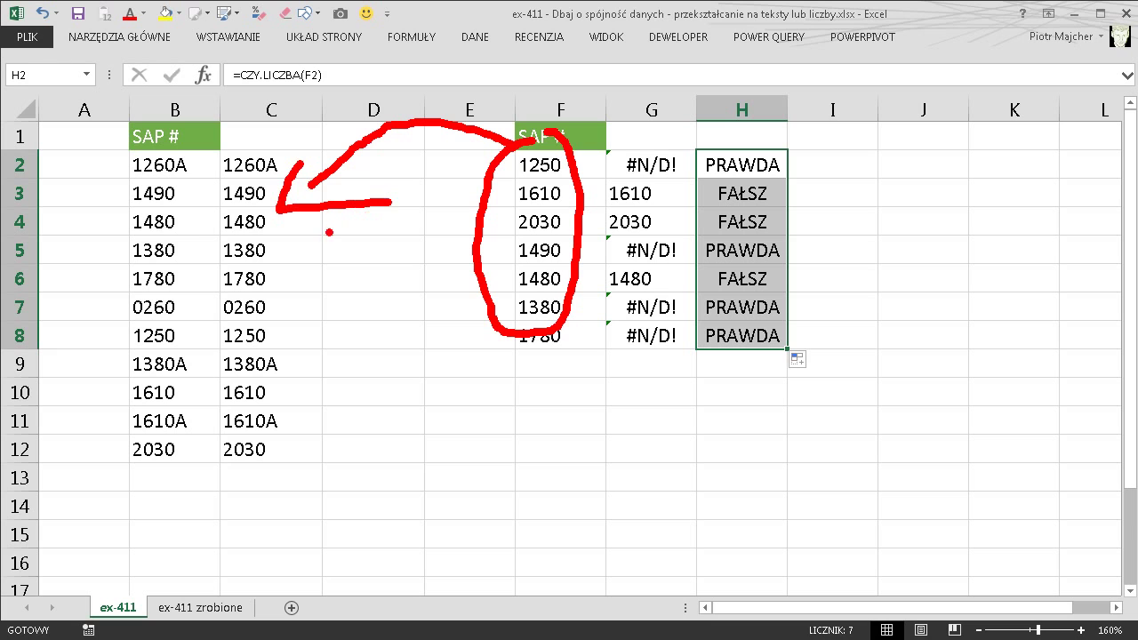
pyautogui.moveTo(261, 137); pyautogui.dragTo(174, 167)
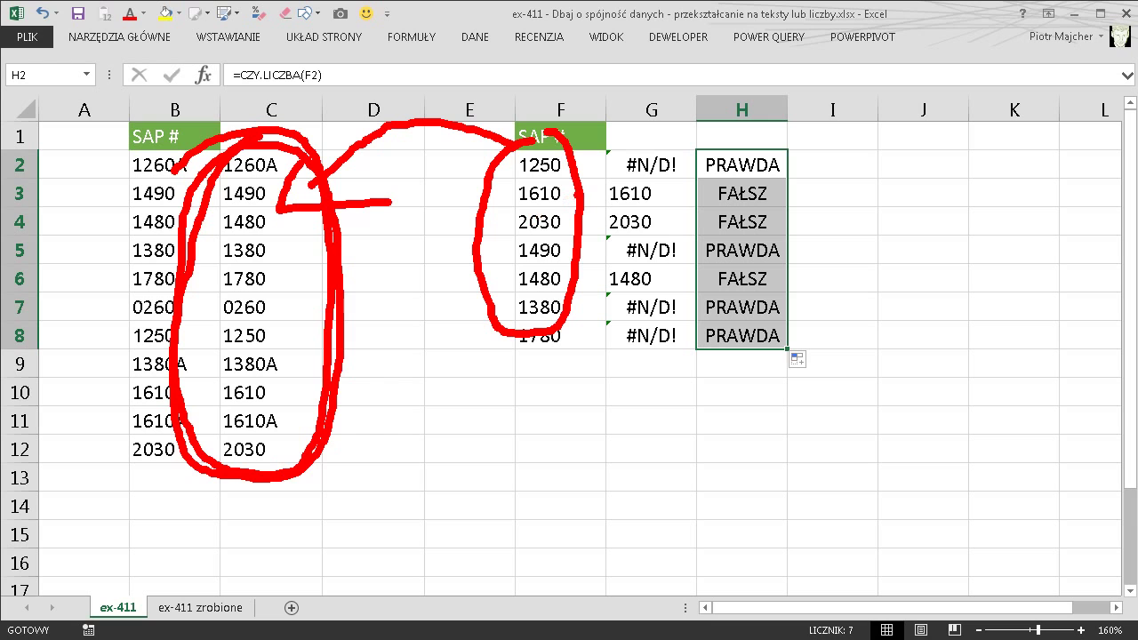
pyautogui.moveTo(569, 137)
pyautogui.mouseDown()
pyautogui.moveTo(562, 336)
pyautogui.moveTo(623, 233)
pyautogui.mouseUp()
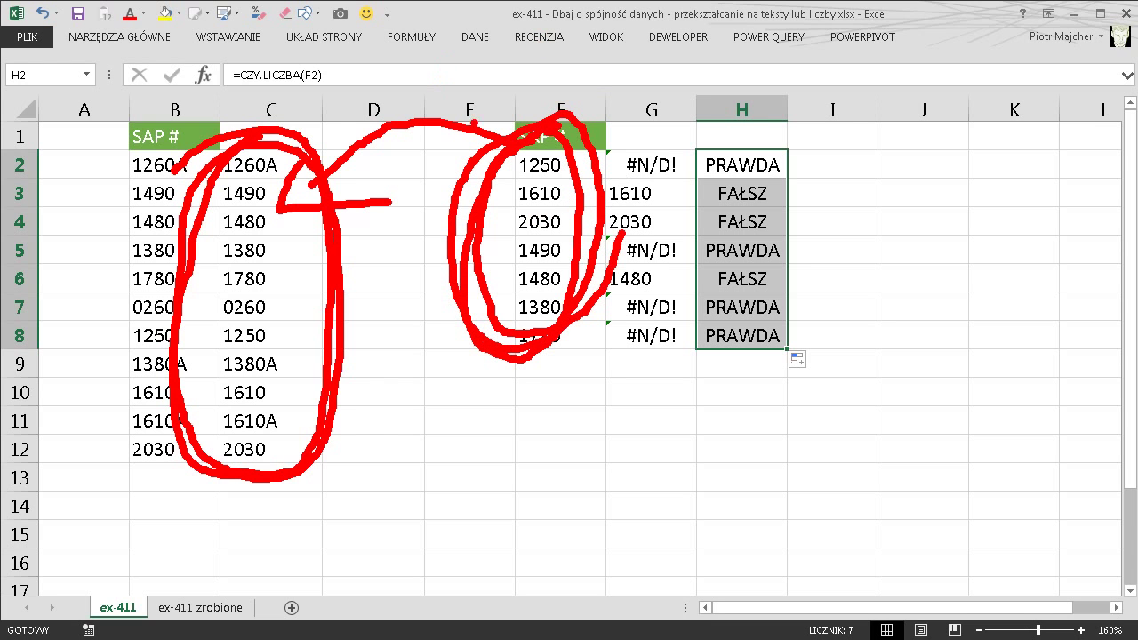
pyautogui.press('Escape')
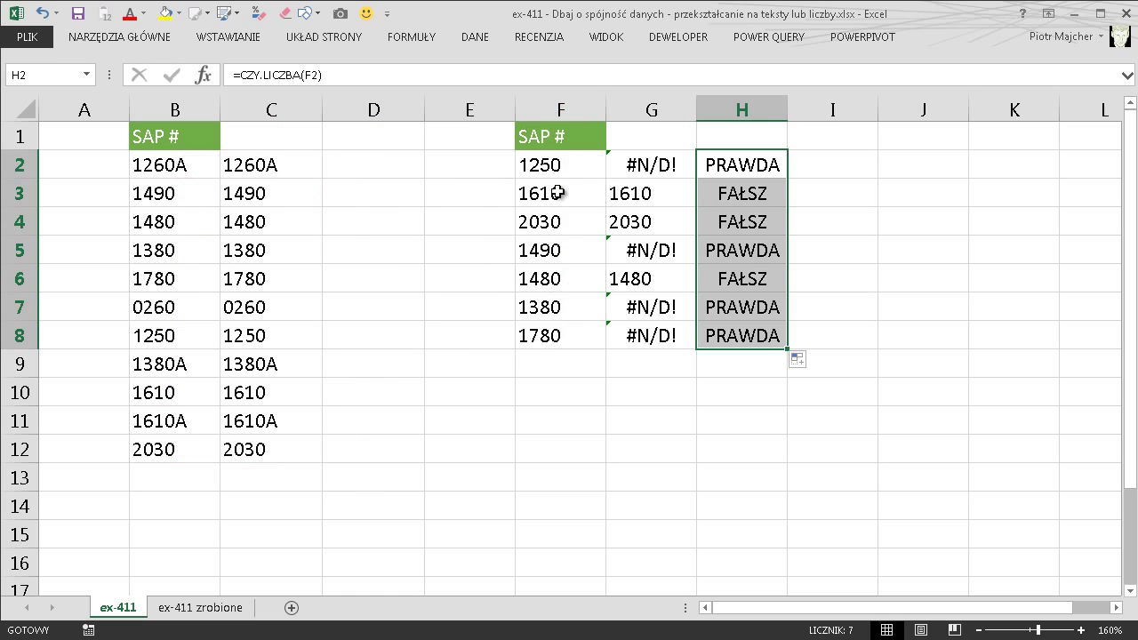
pyautogui.moveTo(560, 165); pyautogui.dragTo(554, 356)
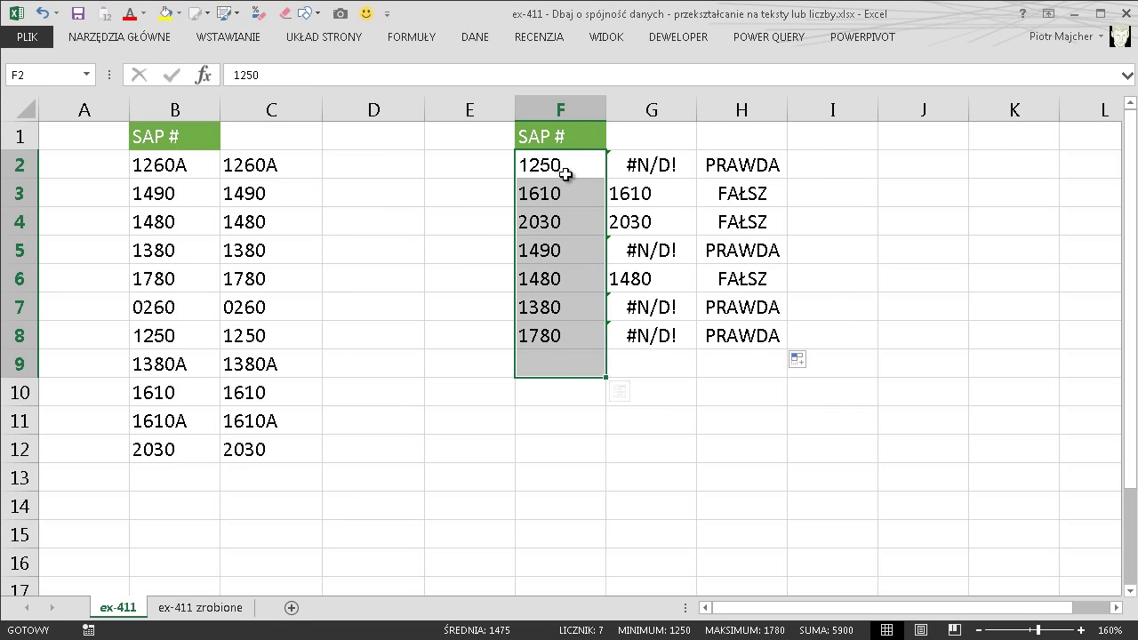
# Insert a new column G and fill it with =F2&"" helper formulas down to G8
pyautogui.rightClick(674, 103)
pyautogui.click(736, 229)
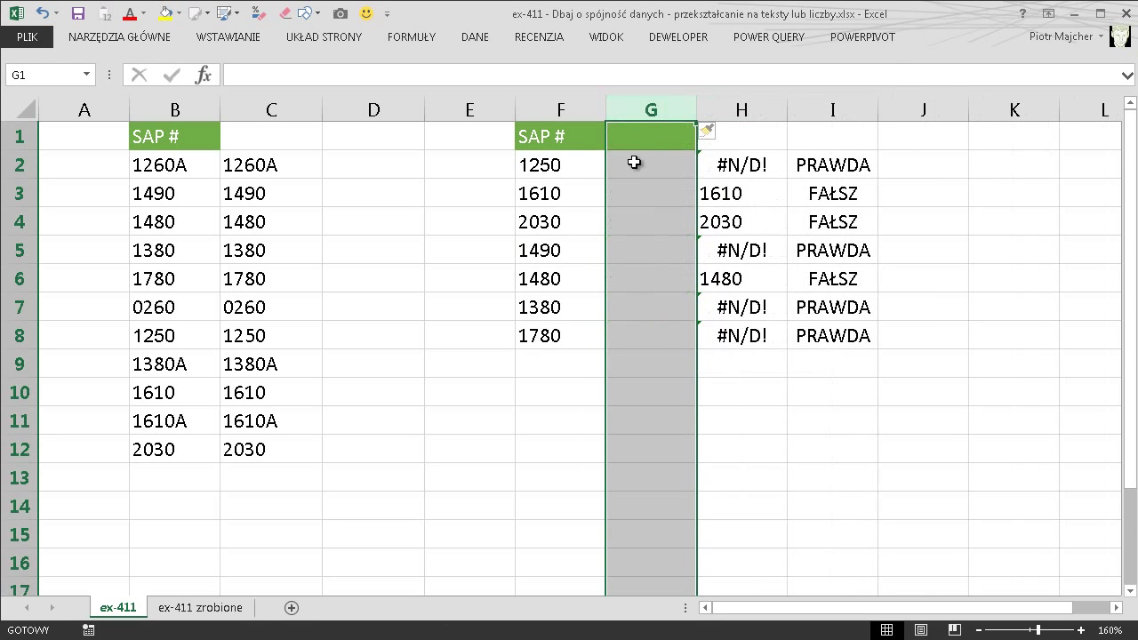
pyautogui.click(653, 163)
pyautogui.doubleClick(685, 161)
pyautogui.write('=')
pyautogui.press('Left')
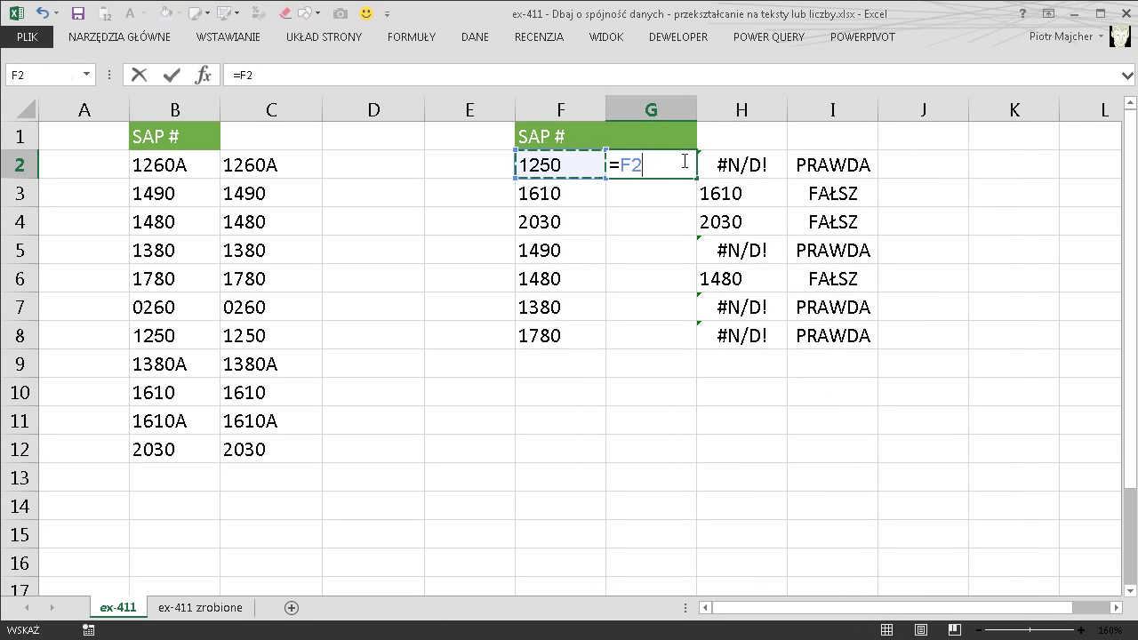
pyautogui.write('&')
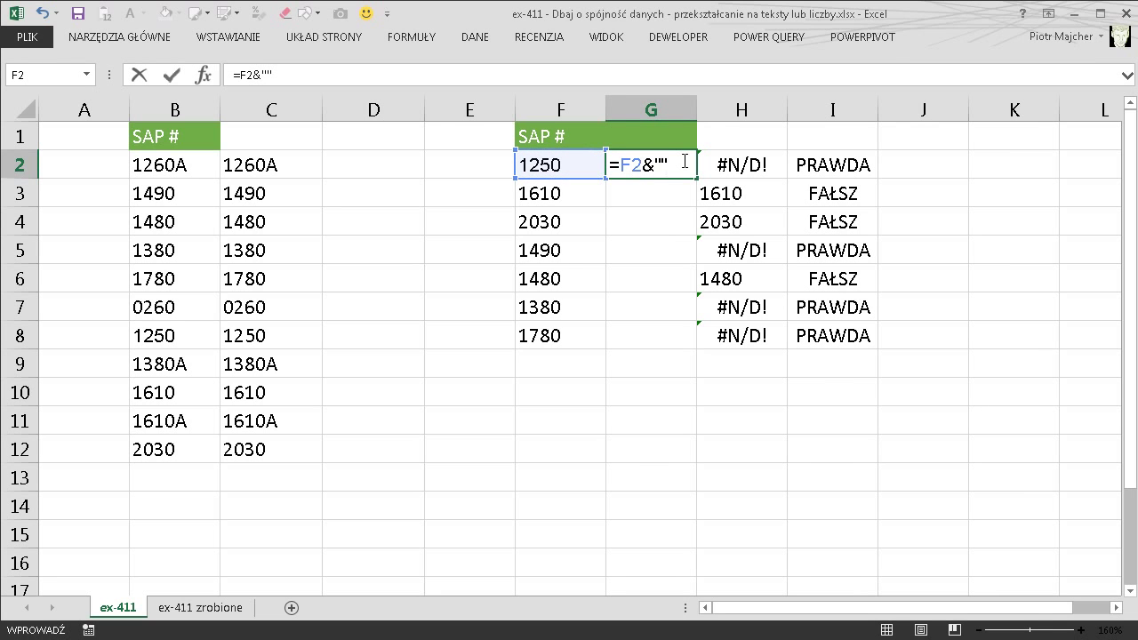
pyautogui.press('Return')
pyautogui.click(683, 161)
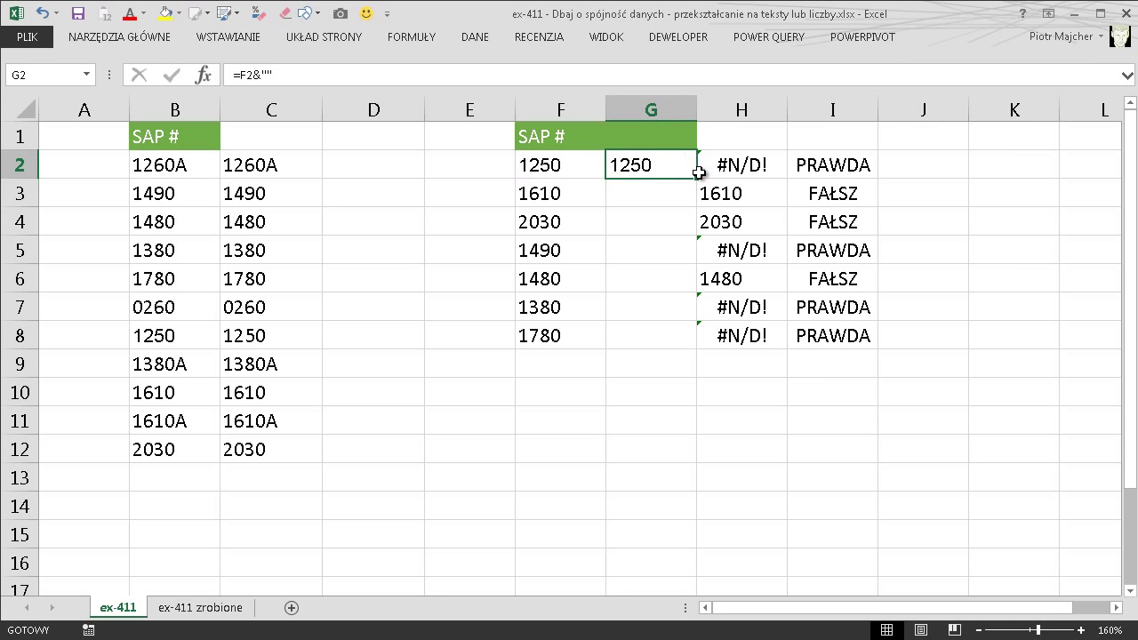
pyautogui.doubleClick(698, 172)
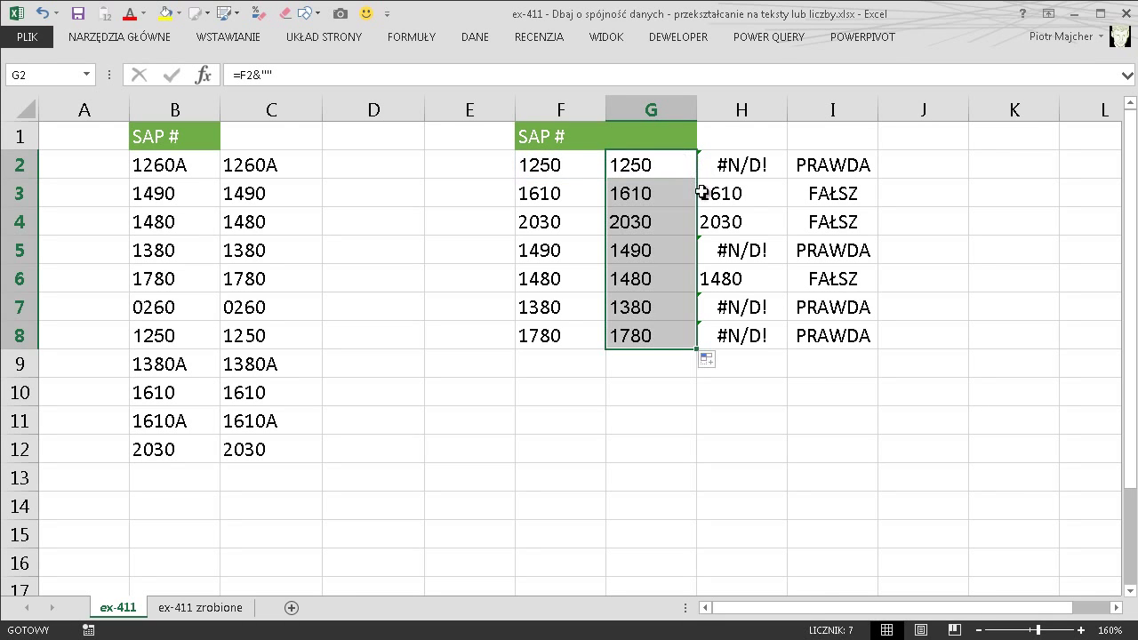
# Repoint H2's lookup value from F2 to G2 and copy the lookup down to H8
pyautogui.doubleClick(745, 169)
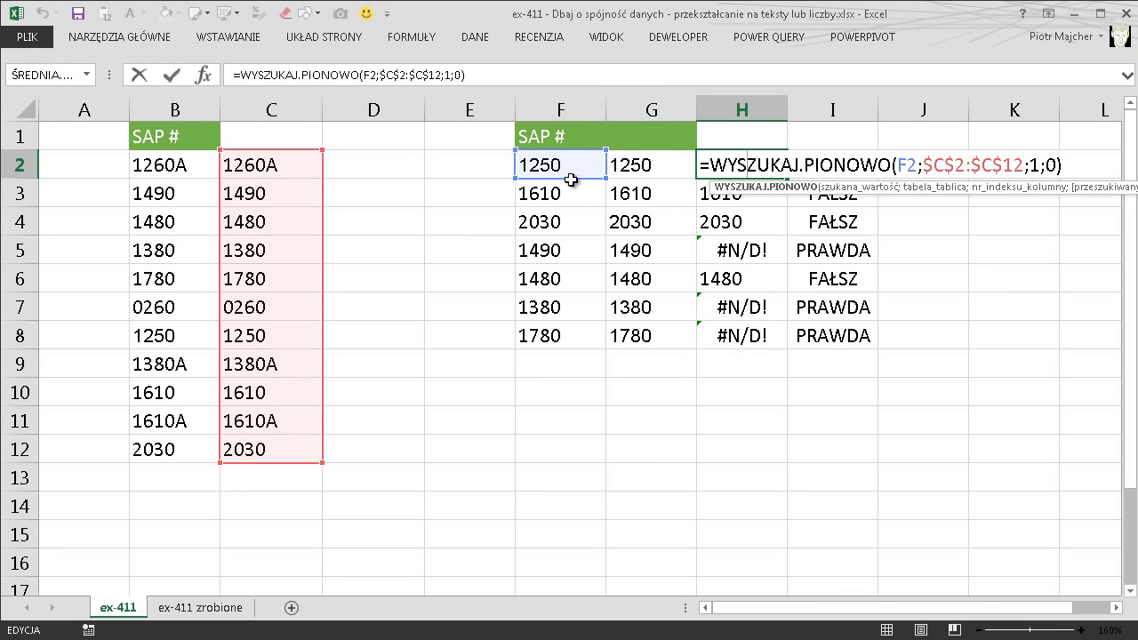
pyautogui.moveTo(569, 181); pyautogui.dragTo(627, 151)
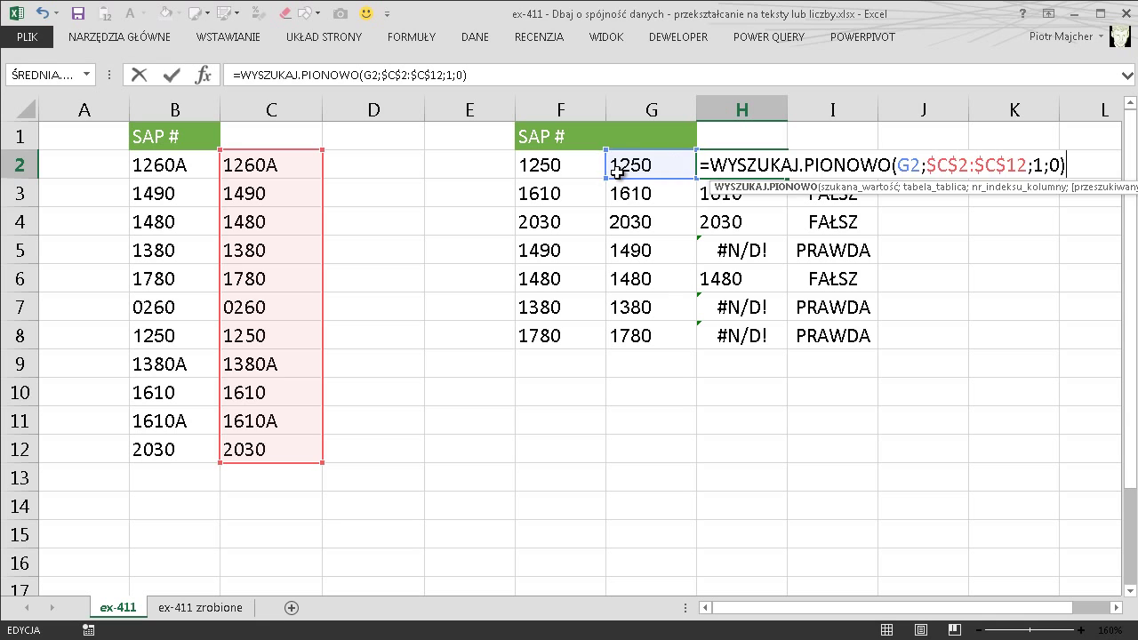
pyautogui.press('Return')
pyautogui.click(749, 160)
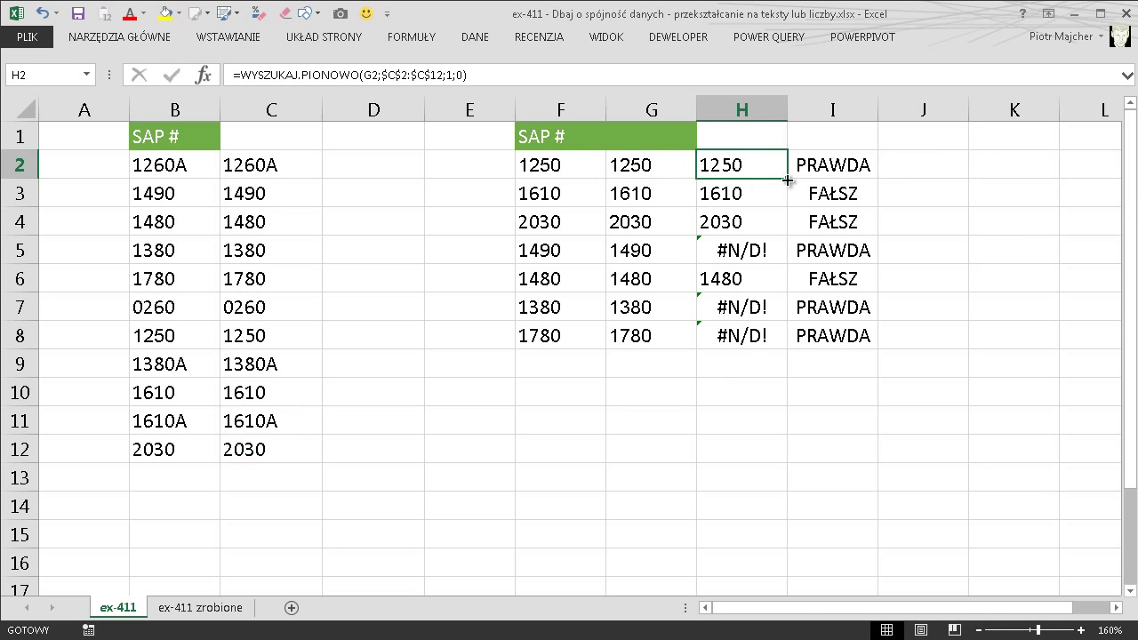
pyautogui.doubleClick(788, 179)
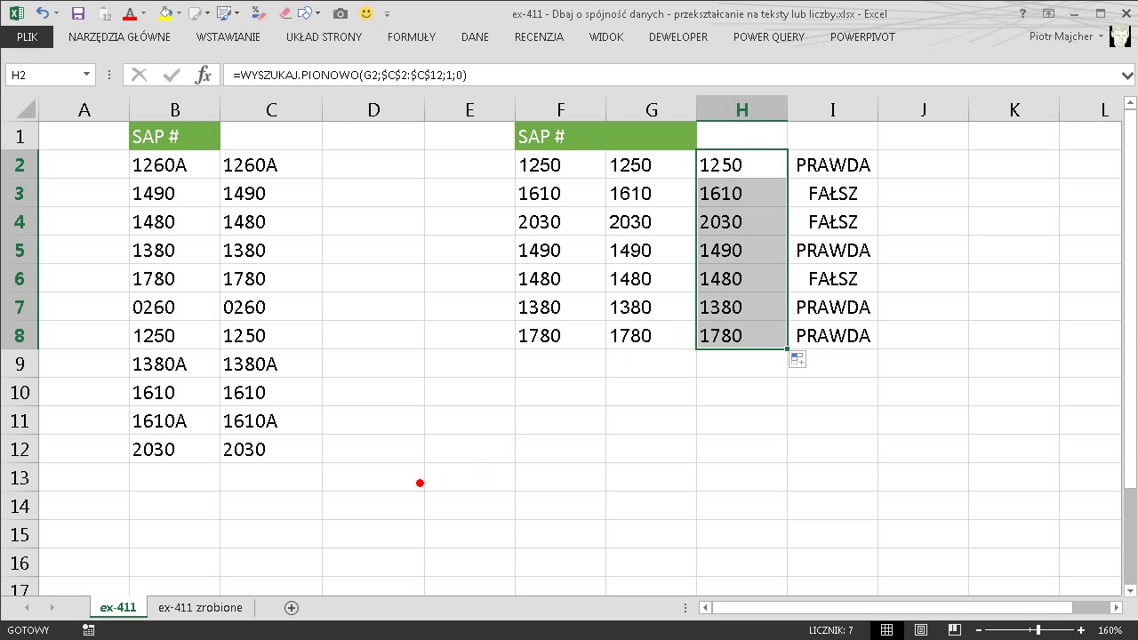
pyautogui.moveTo(313, 450); pyautogui.dragTo(487, 559)
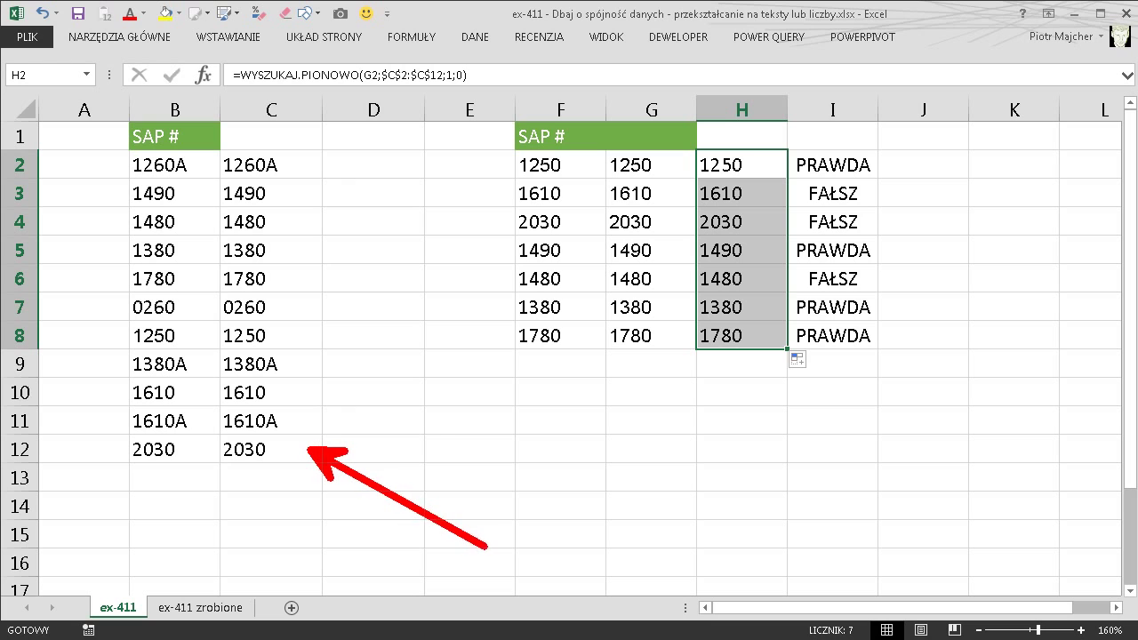
pyautogui.moveTo(221, 135); pyautogui.dragTo(217, 140)
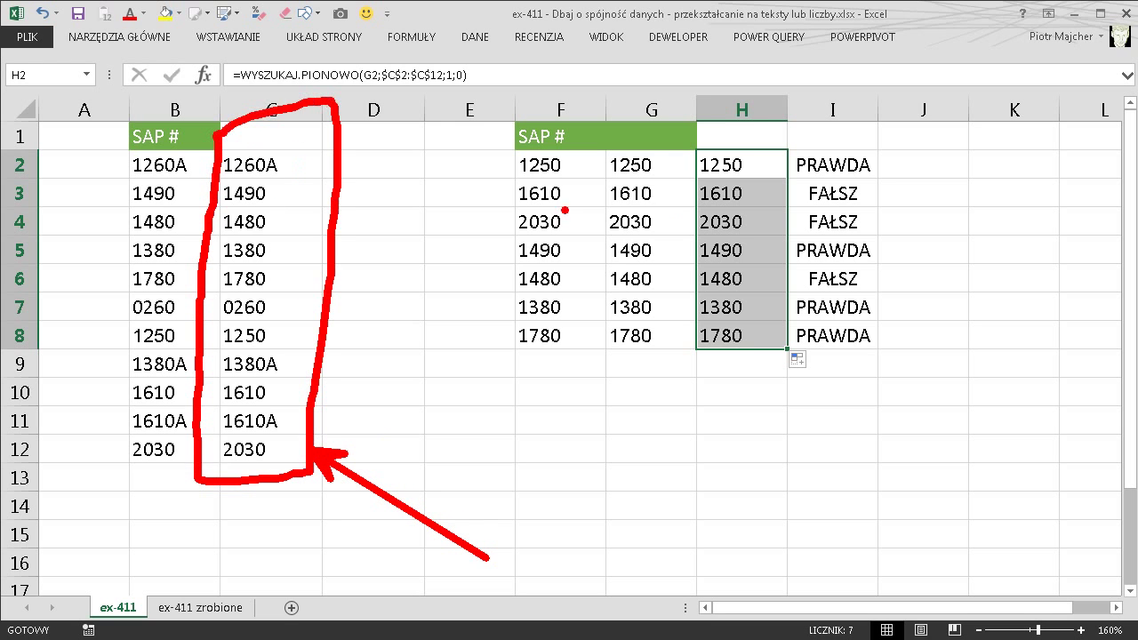
pyautogui.moveTo(604, 140); pyautogui.dragTo(627, 124)
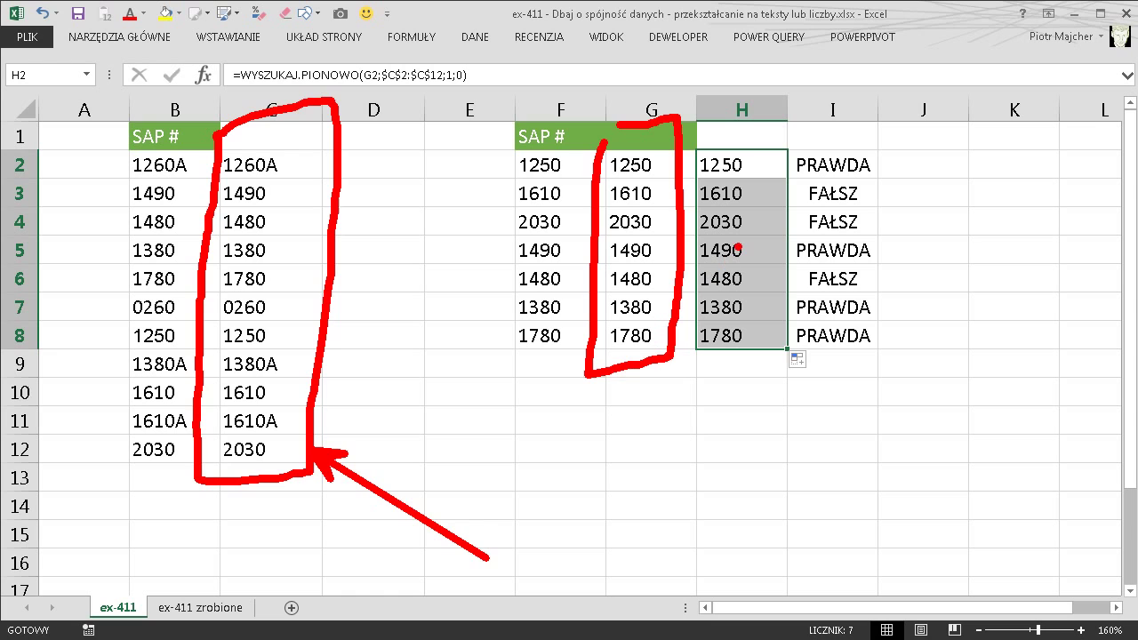
pyautogui.press('Escape')
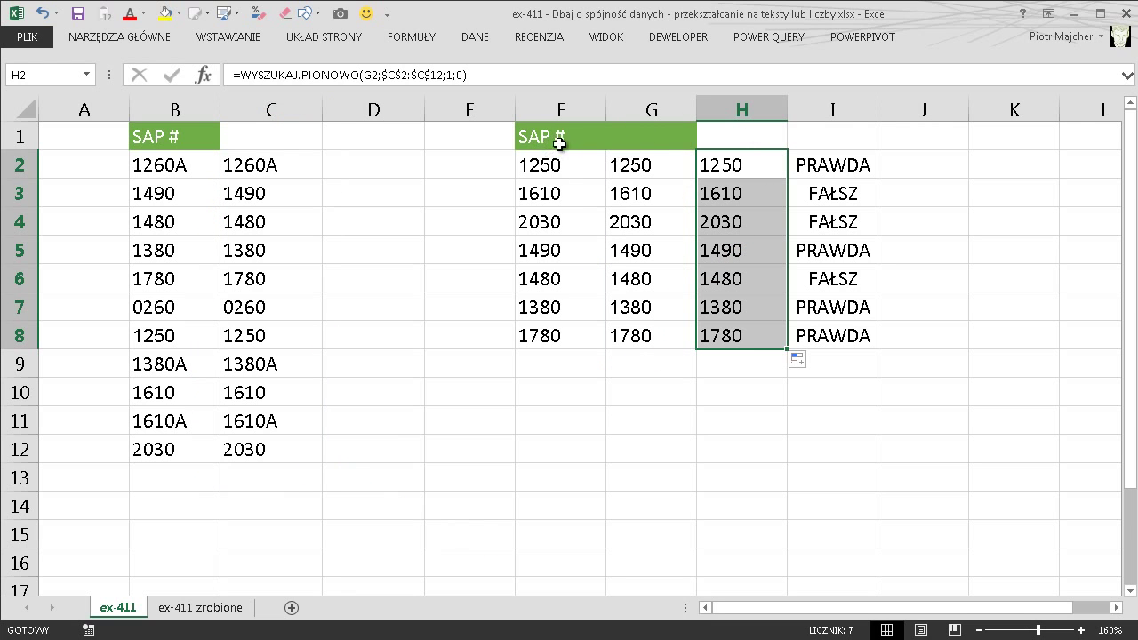
pyautogui.moveTo(651, 109); pyautogui.dragTo(832, 109)
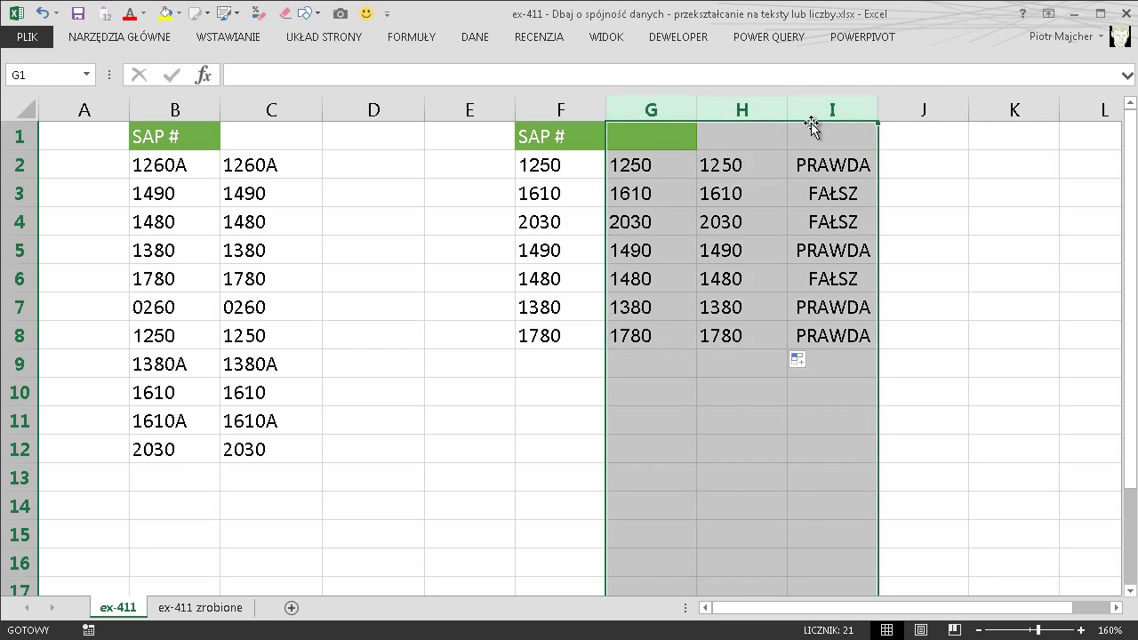
# Clear columns G through I and check the SAP values in column F
pyautogui.press('Delete')
pyautogui.click(551, 162)
pyautogui.click(551, 193)
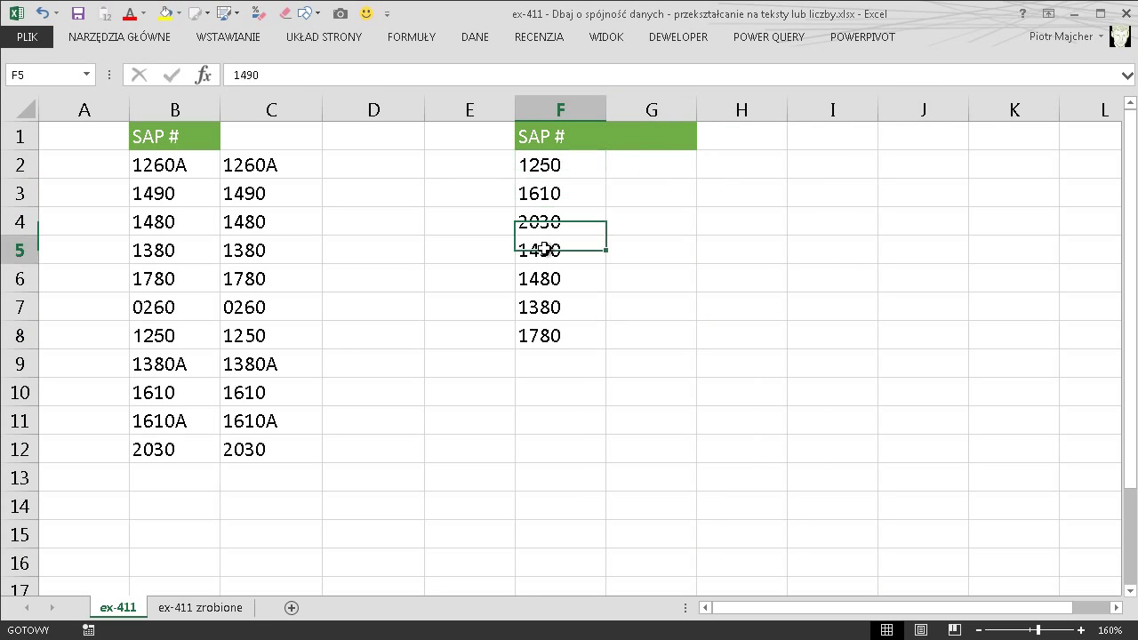
pyautogui.click(549, 250)
pyautogui.click(552, 338)
# Enter =F2+0 in G2, fill it down to G8, and select G2:G8
pyautogui.click(637, 169)
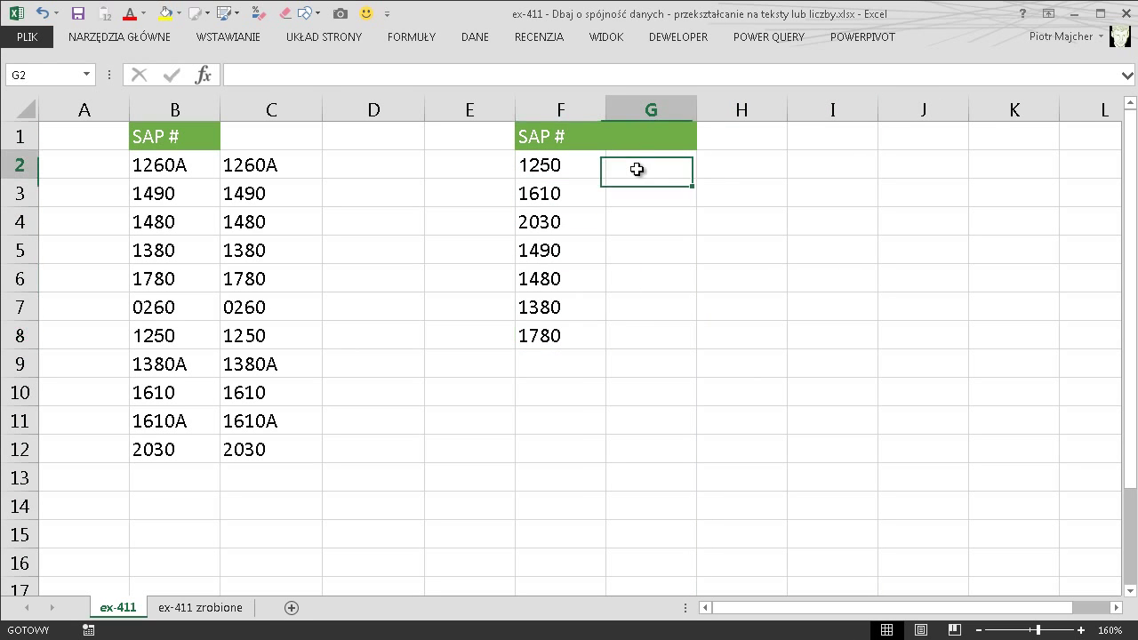
pyautogui.write('=')
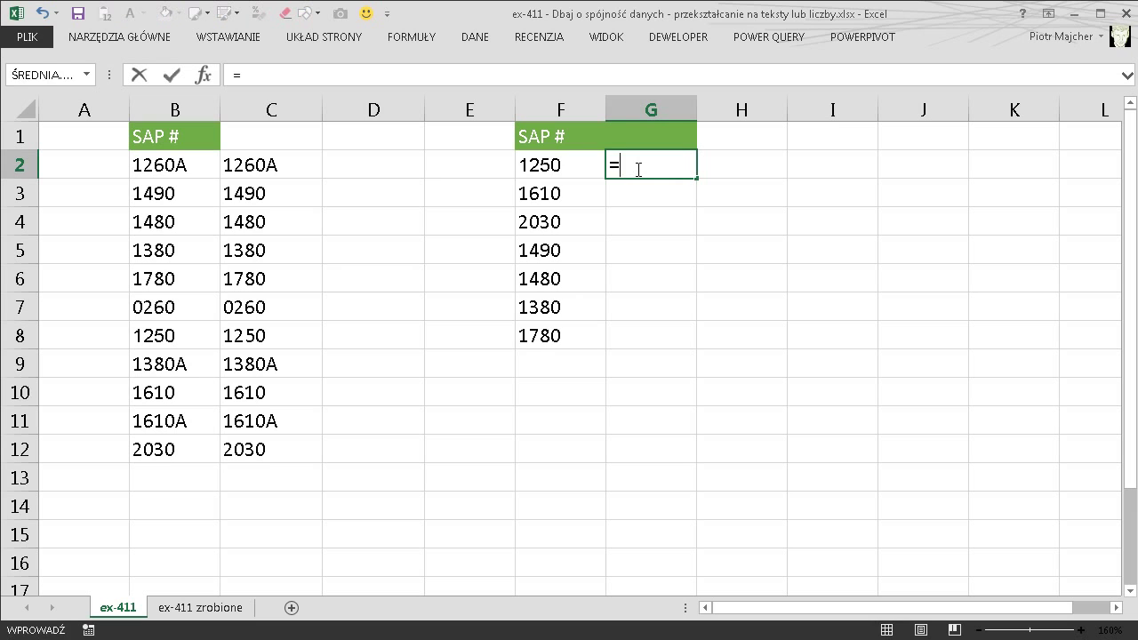
pyautogui.press('Left')
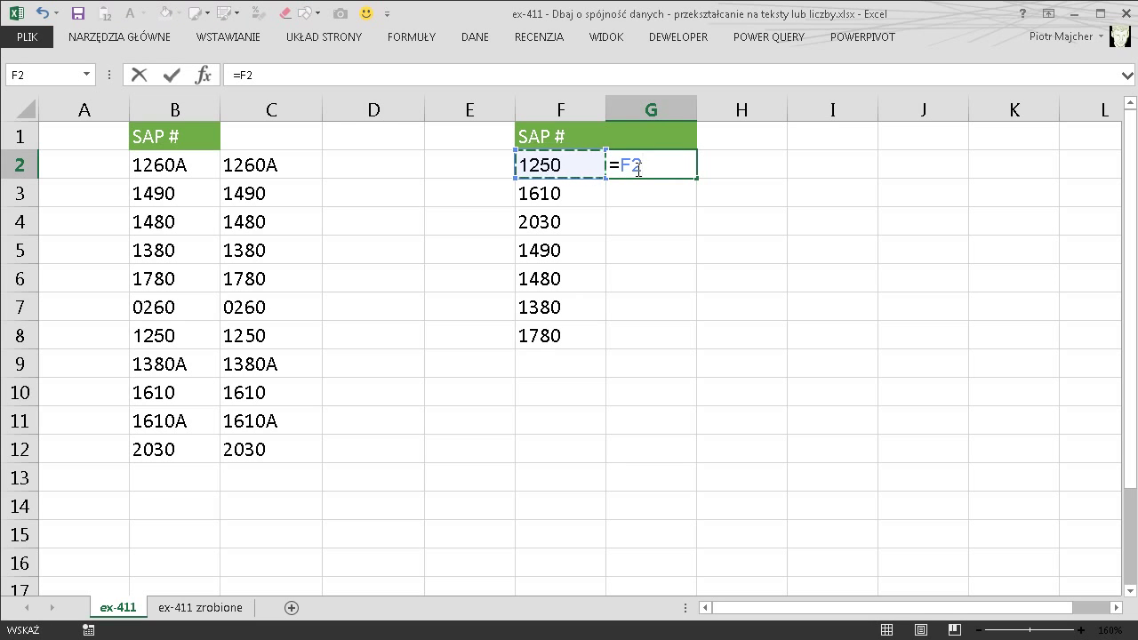
pyautogui.write('+0')
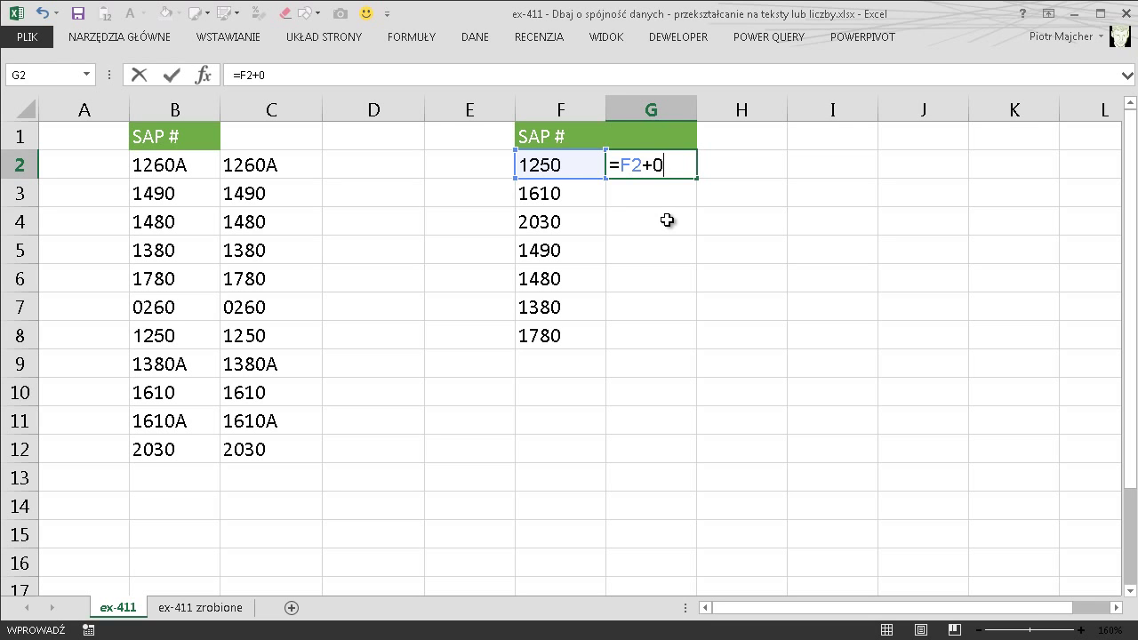
pyautogui.press('Return')
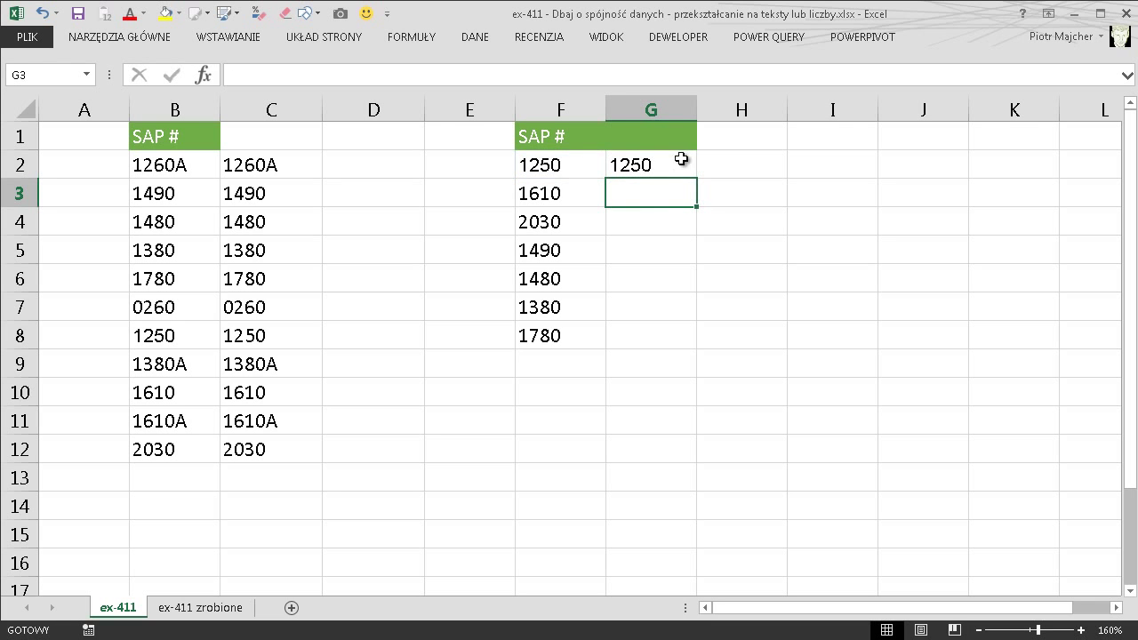
pyautogui.click(667, 168)
pyautogui.doubleClick(697, 179)
pyautogui.moveTo(650, 168); pyautogui.dragTo(630, 329)
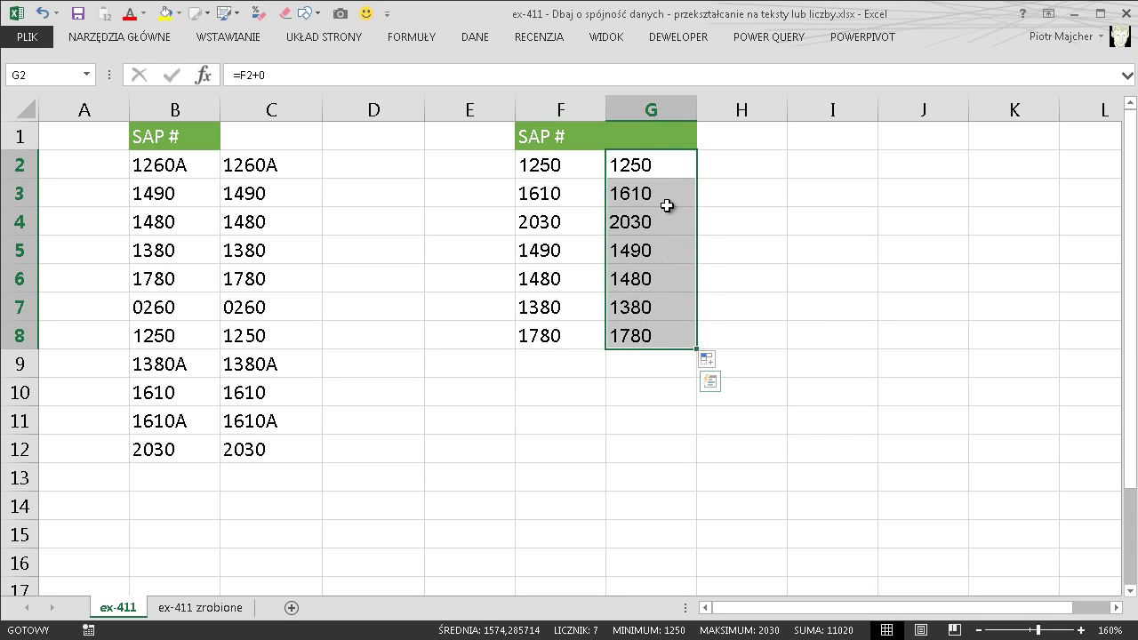
# Enter =CZY.LICZBA(G2) in H2 and fill it down to H8
pyautogui.click(736, 161)
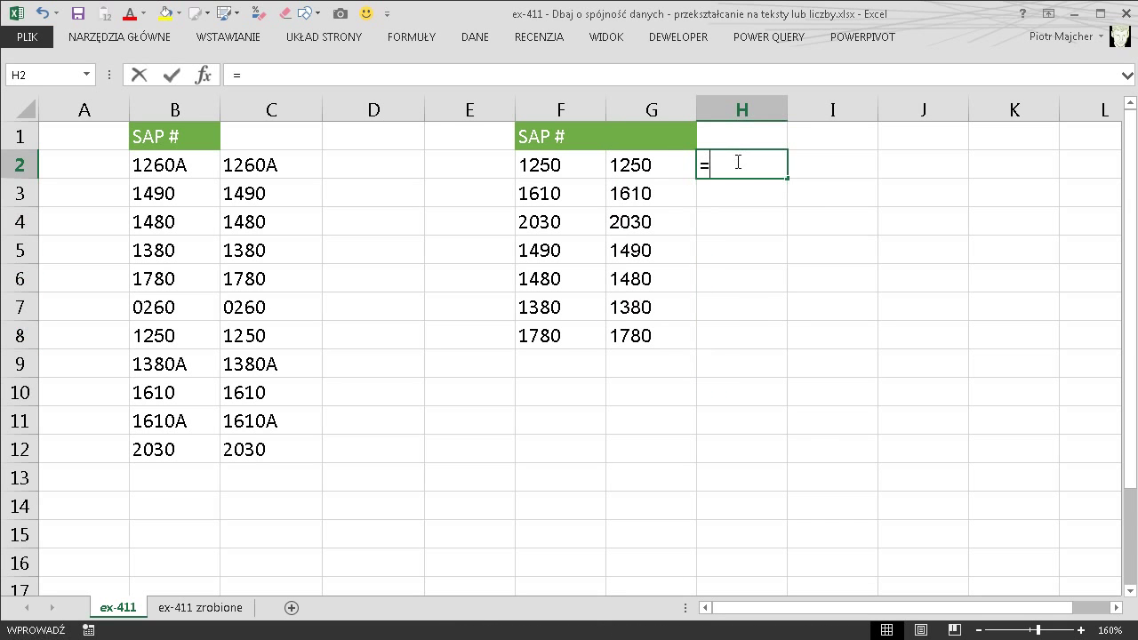
pyautogui.write('=czy')
pyautogui.press('Down')
pyautogui.press('Down')
pyautogui.press('Down')
pyautogui.press('Down')
pyautogui.press('Down')
pyautogui.press('Tab')
pyautogui.press('Left')
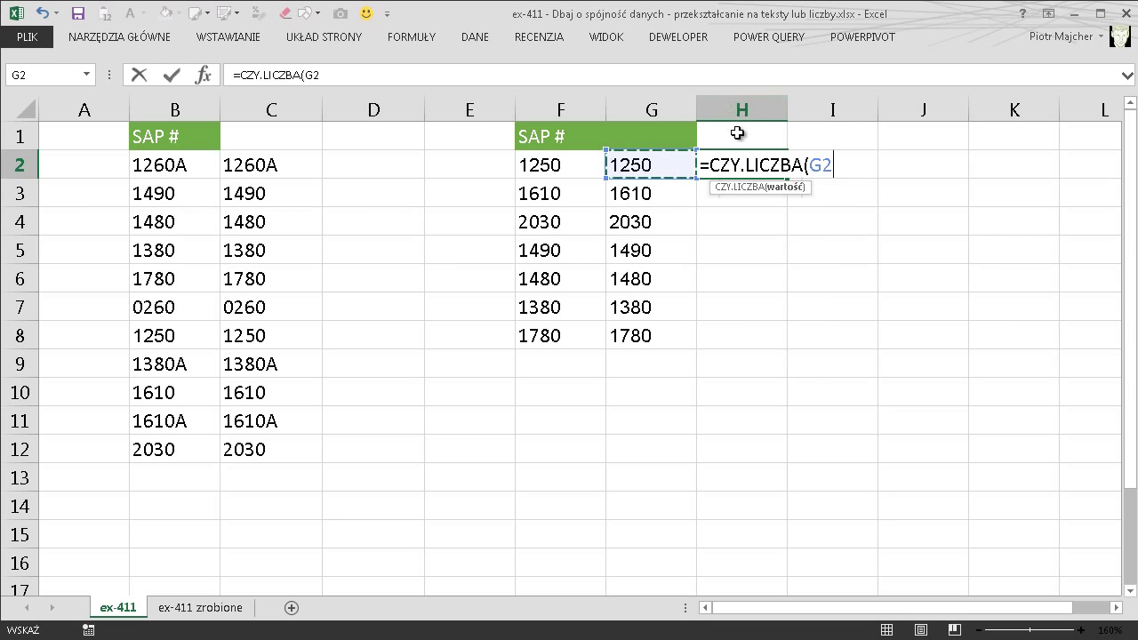
pyautogui.hotkey('ctrl', 'Return')
pyautogui.press('Return')
pyautogui.click(752, 160)
pyautogui.doubleClick(791, 179)
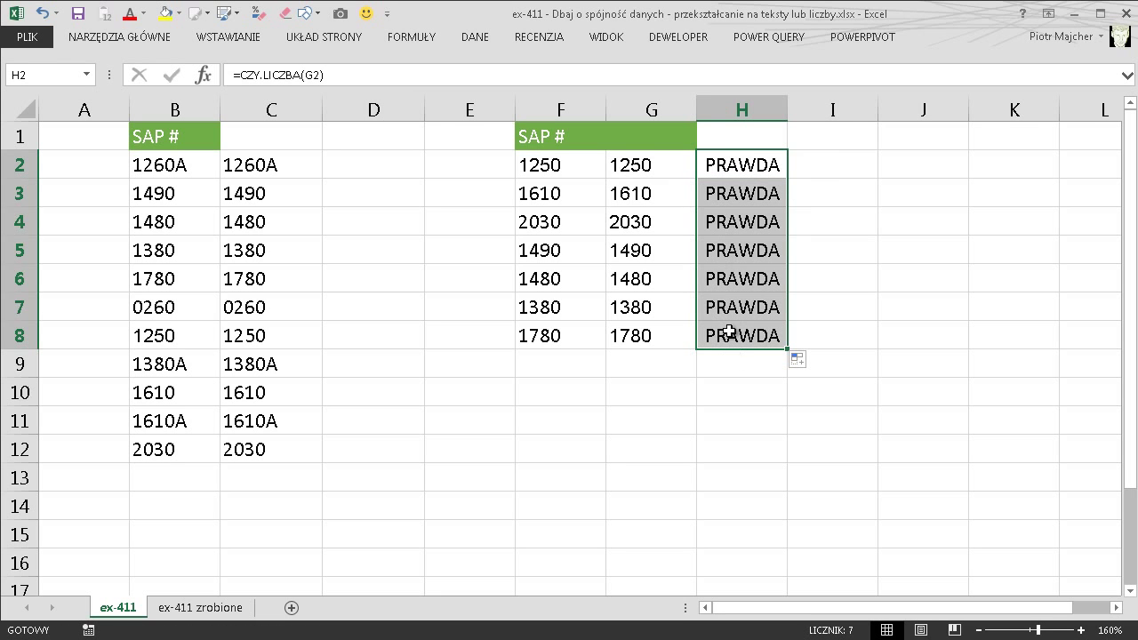
# Change H2's check to =CZY.LICZBA(F2) and fill it down to H8
pyautogui.doubleClick(720, 165)
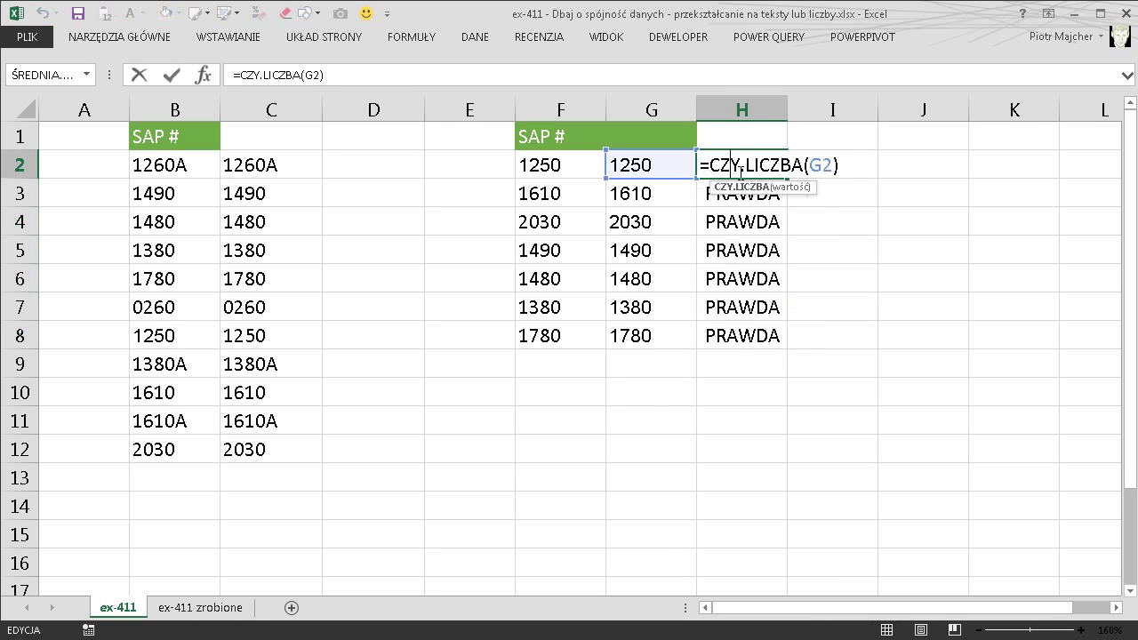
pyautogui.click(600, 169)
pyautogui.press('Return')
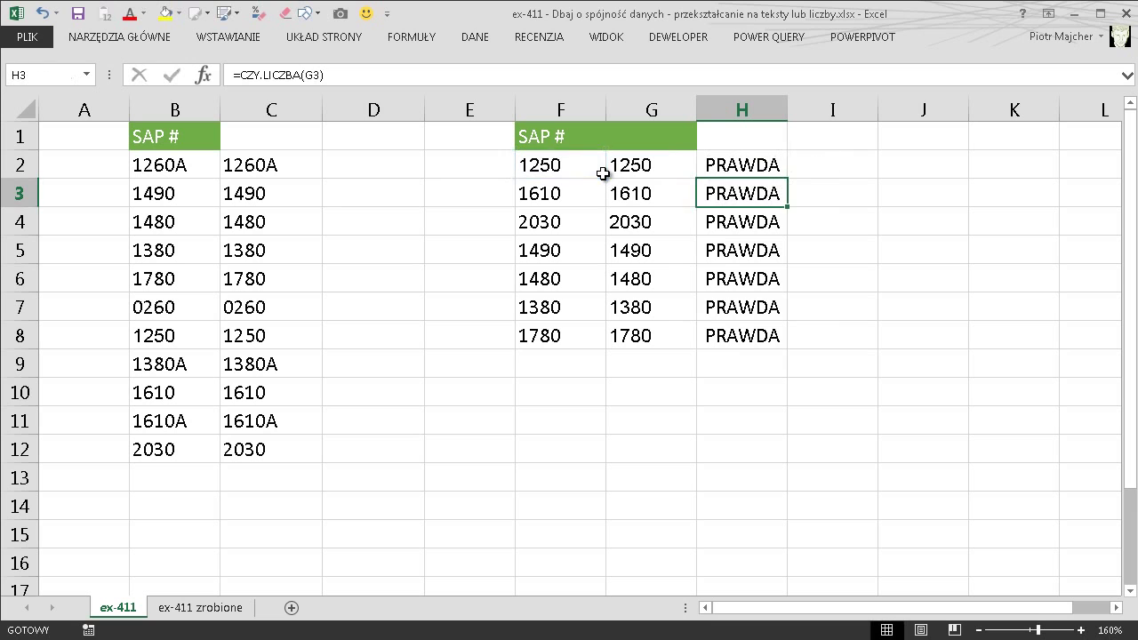
pyautogui.click(765, 174)
pyautogui.doubleClick(789, 179)
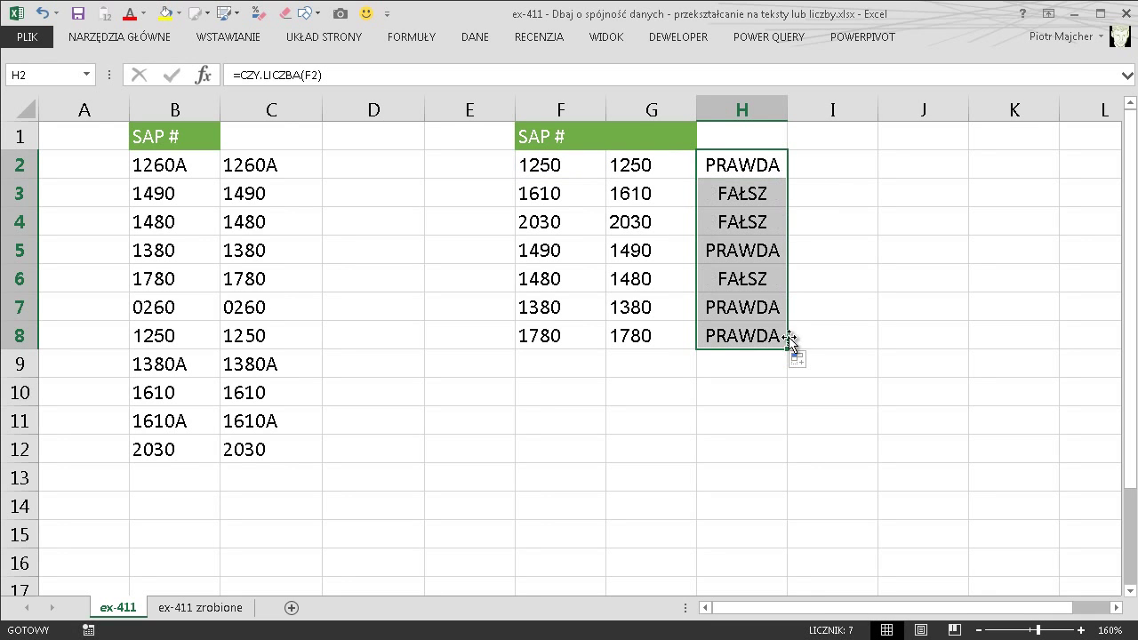